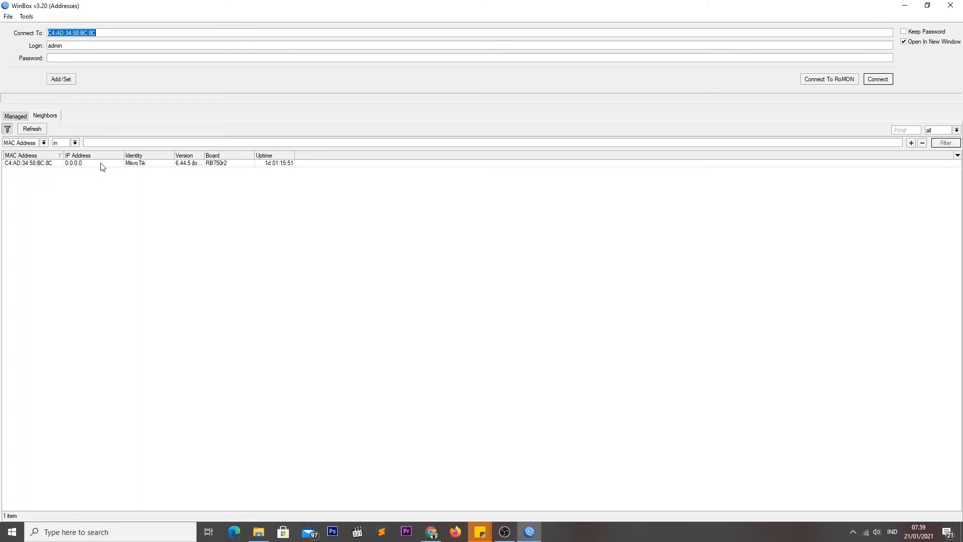
- Connect to the discovered MikroTik RB750r2 router by its MAC address with the admin login and reposition its session window
{"action": "left_click", "coordinate": [48, 169]}
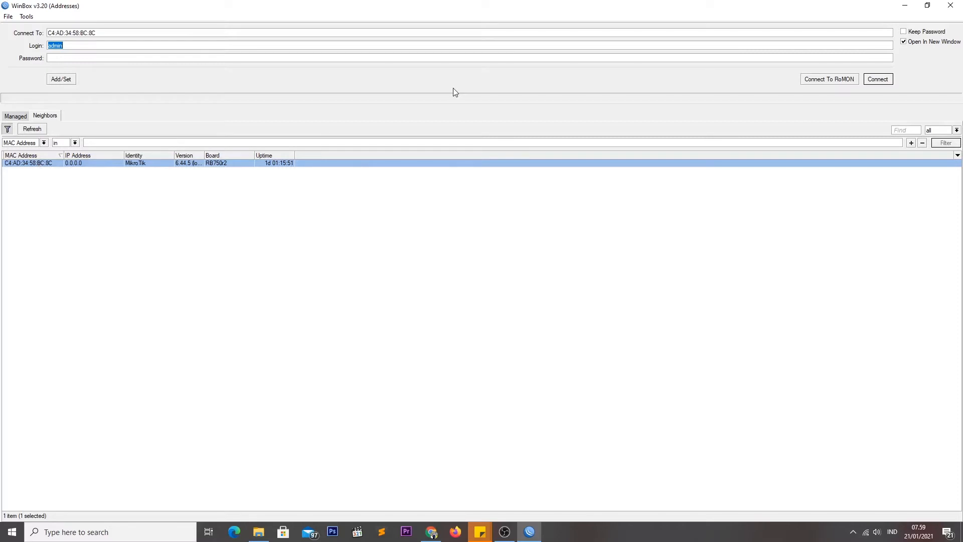
{"action": "left_click", "coordinate": [886, 83]}
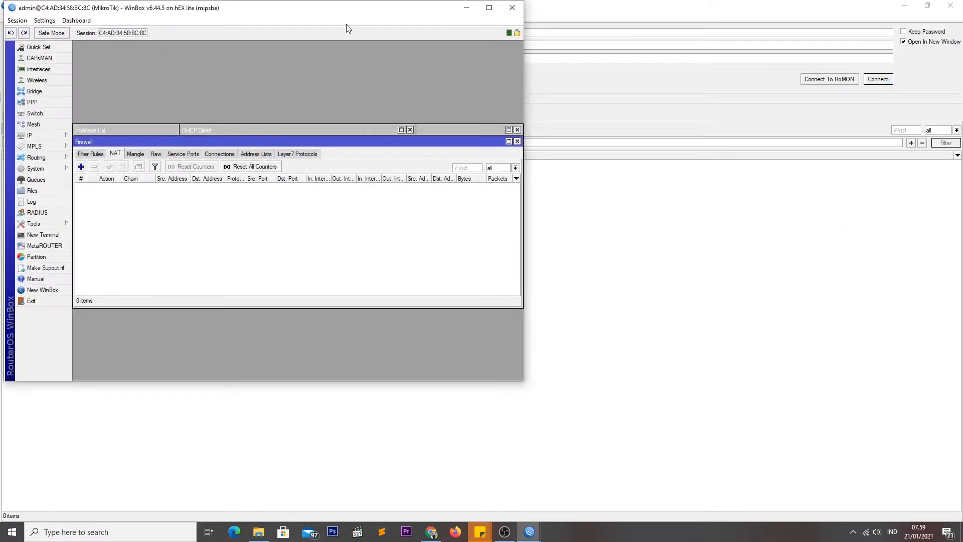
{"action": "left_click_drag", "start_coordinate": [315, 8], "coordinate": [530, 36]}
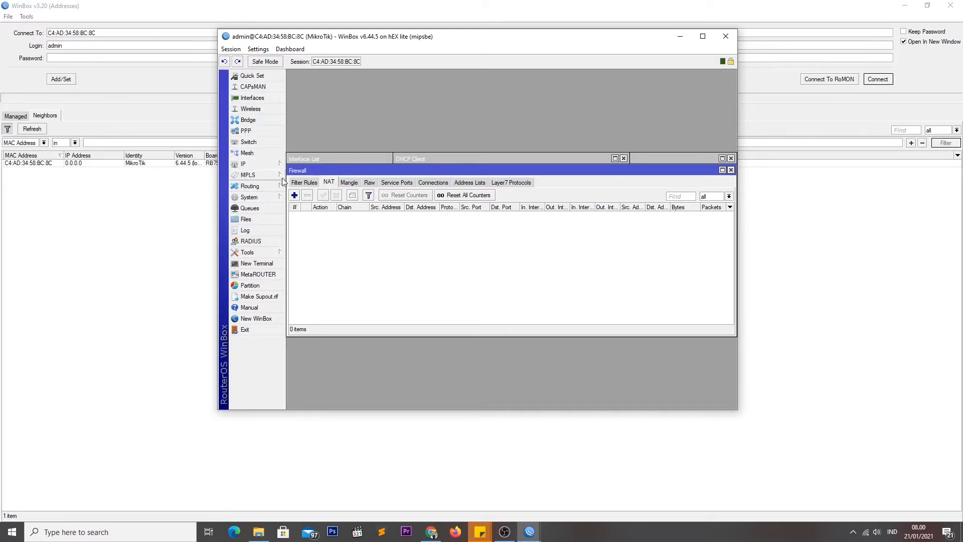
- Open the router's DNS settings and clear both existing server entries
{"action": "left_click", "coordinate": [270, 165]}
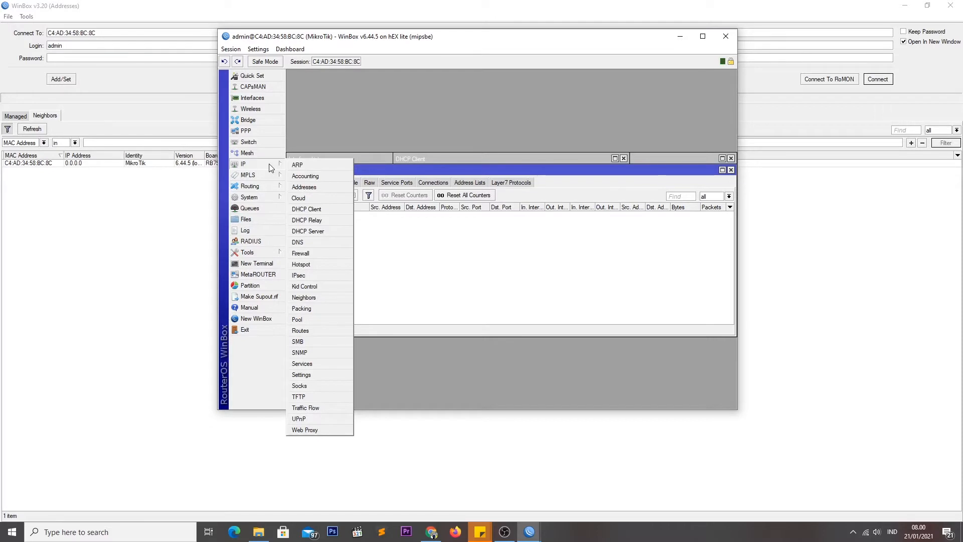
{"action": "left_click", "coordinate": [298, 243]}
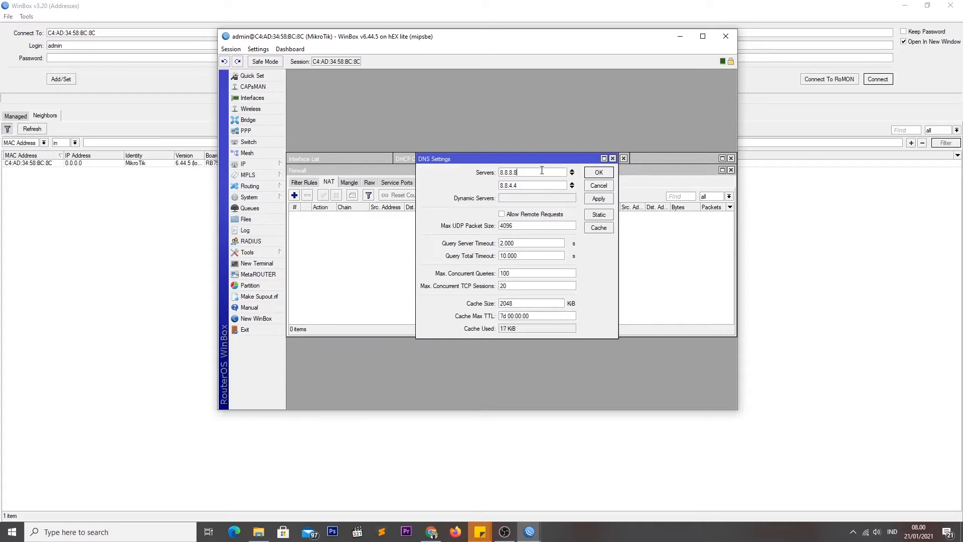
{"action": "left_click_drag", "start_coordinate": [536, 171], "coordinate": [500, 173]}
{"action": "left_click", "coordinate": [520, 173]}
{"action": "left_click", "coordinate": [503, 174]}
{"action": "left_click", "coordinate": [572, 184]}
{"action": "left_click", "coordinate": [572, 172]}
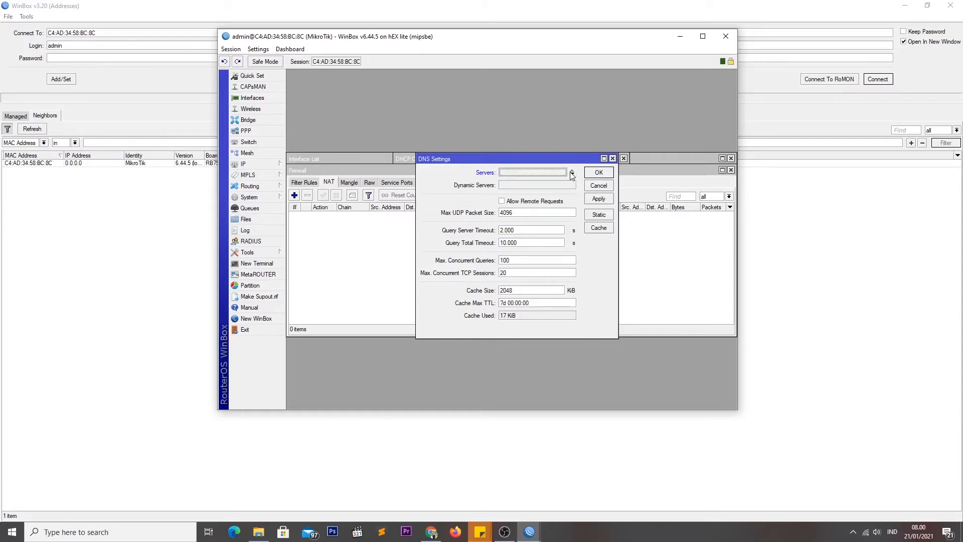
- Set the DNS servers to 8.8.8.8 and 8.8.4.4 and save the DNS settings
{"action": "left_click", "coordinate": [529, 172]}
{"action": "left_click", "coordinate": [528, 173]}
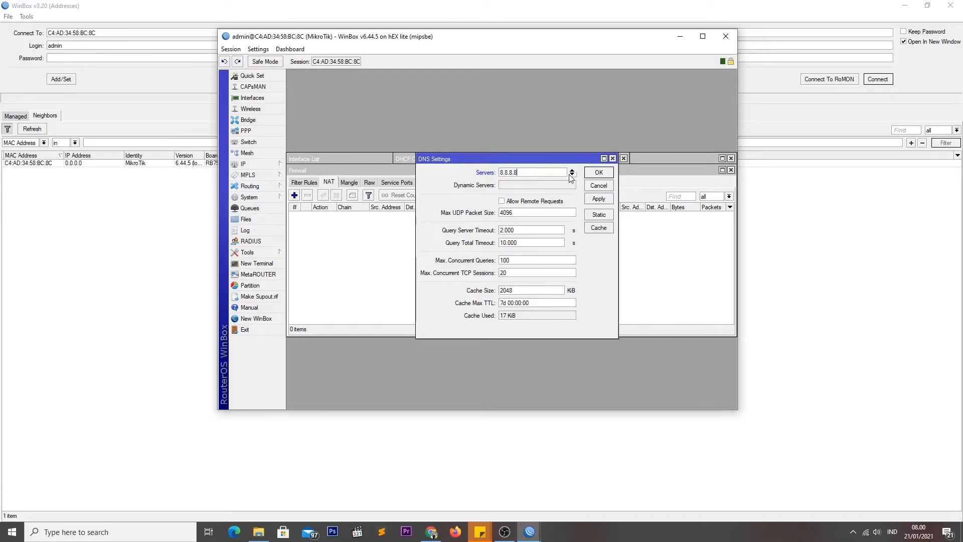
{"action": "left_click", "coordinate": [571, 174]}
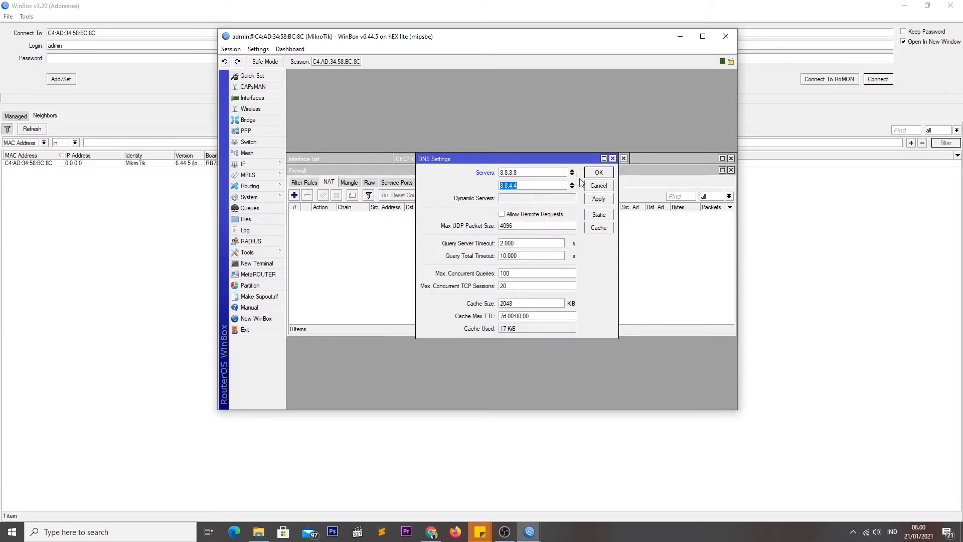
{"action": "left_click", "coordinate": [543, 186]}
{"action": "left_click", "coordinate": [597, 173]}
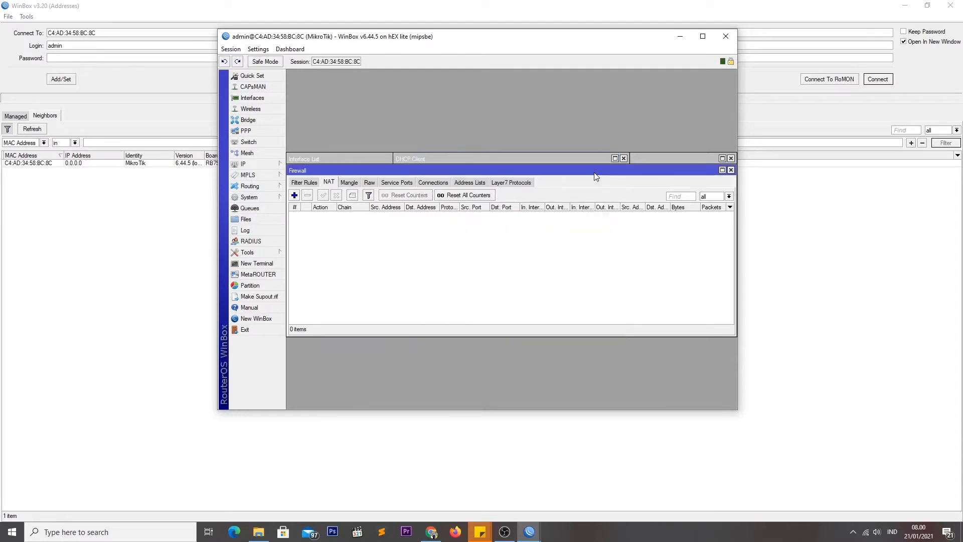
- Create a firewall NAT rule with chain srcnat and out interface ether1_ISP
{"action": "left_click", "coordinate": [253, 164]}
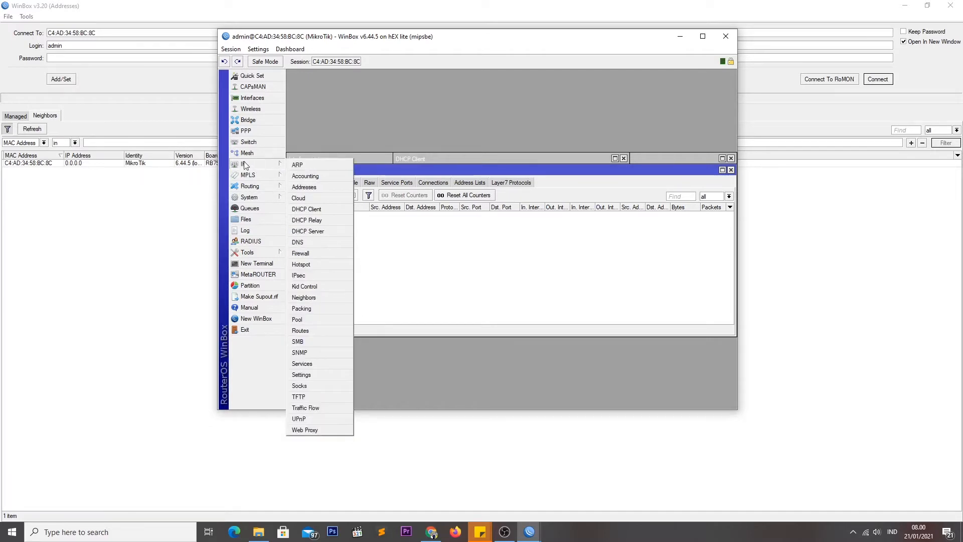
{"action": "left_click", "coordinate": [301, 253]}
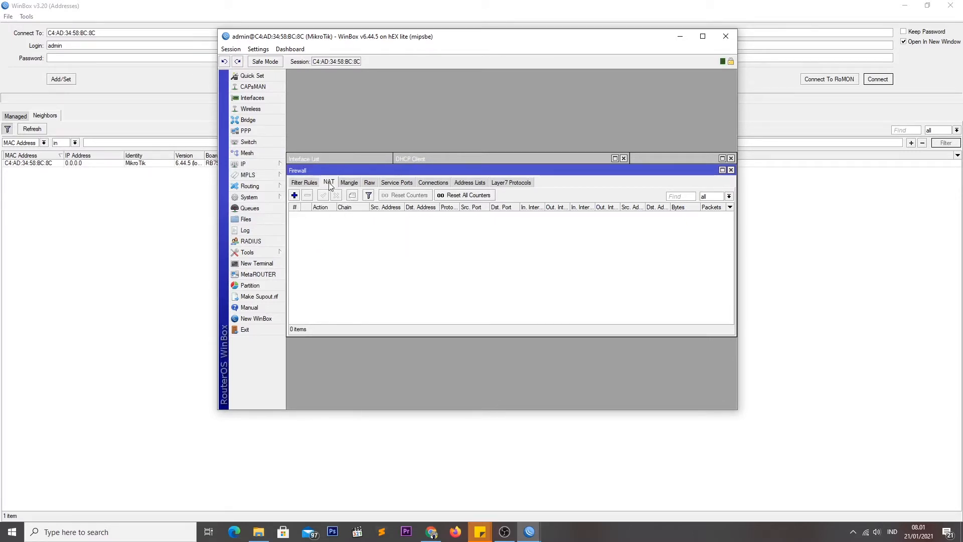
{"action": "left_click", "coordinate": [307, 185]}
{"action": "left_click", "coordinate": [327, 184]}
{"action": "left_click", "coordinate": [294, 196]}
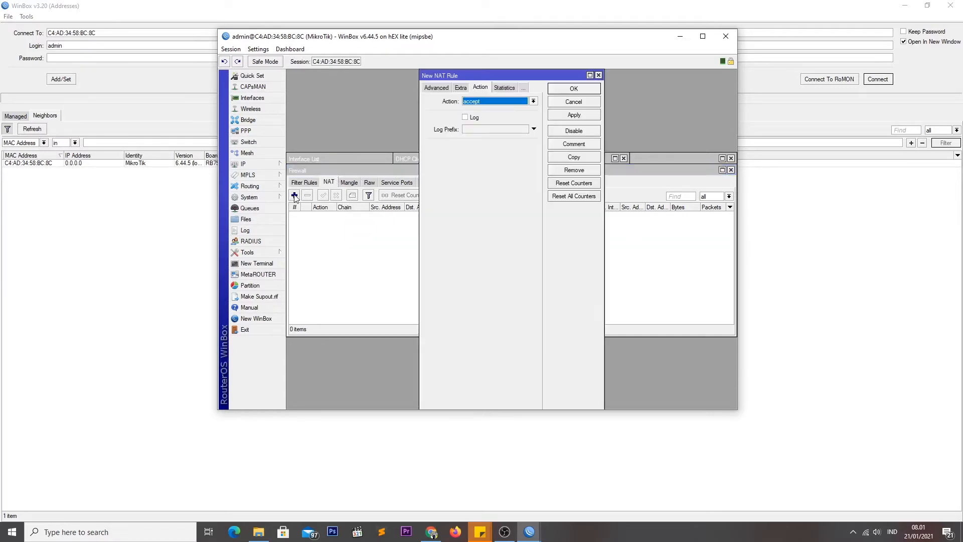
{"action": "left_click", "coordinate": [434, 88]}
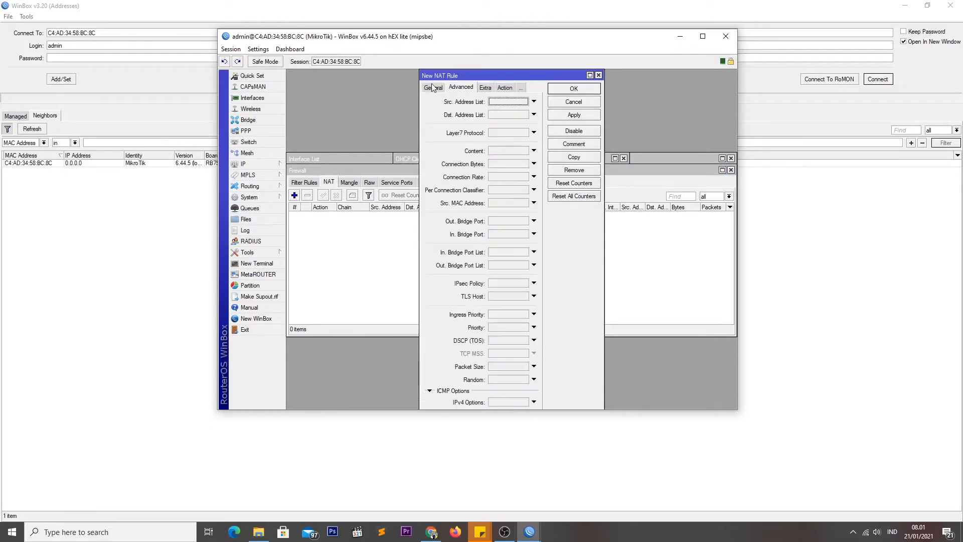
{"action": "left_click", "coordinate": [433, 88]}
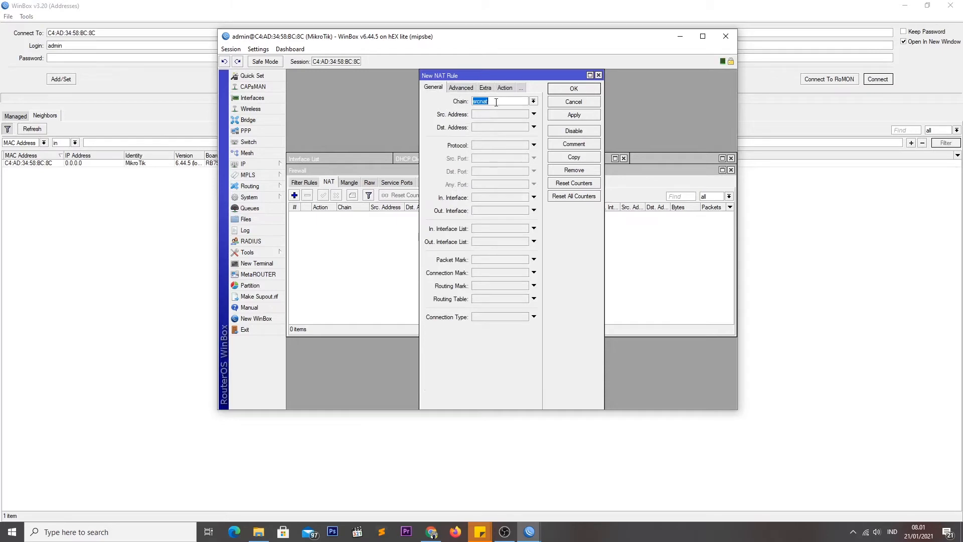
{"action": "left_click", "coordinate": [507, 102]}
{"action": "left_click", "coordinate": [533, 210]}
{"action": "left_click", "coordinate": [526, 211]}
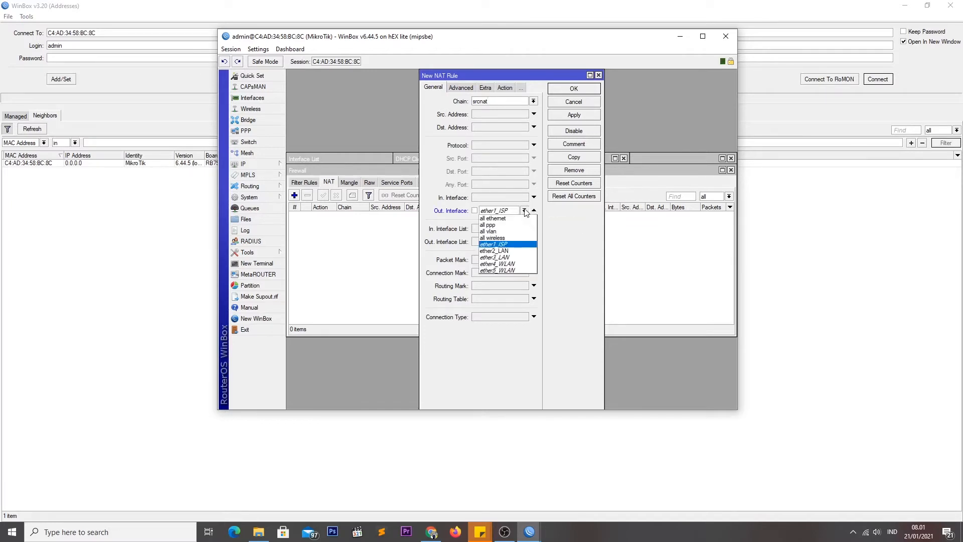
{"action": "left_click", "coordinate": [503, 245]}
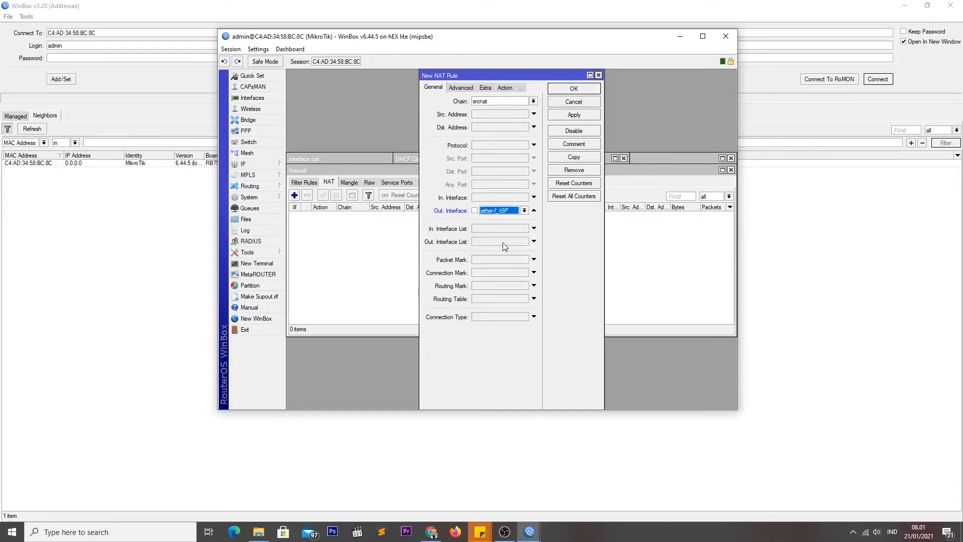
- Set the new NAT rule's action to masquerade and save the rule
{"action": "left_click", "coordinate": [505, 89]}
{"action": "left_click", "coordinate": [535, 102]}
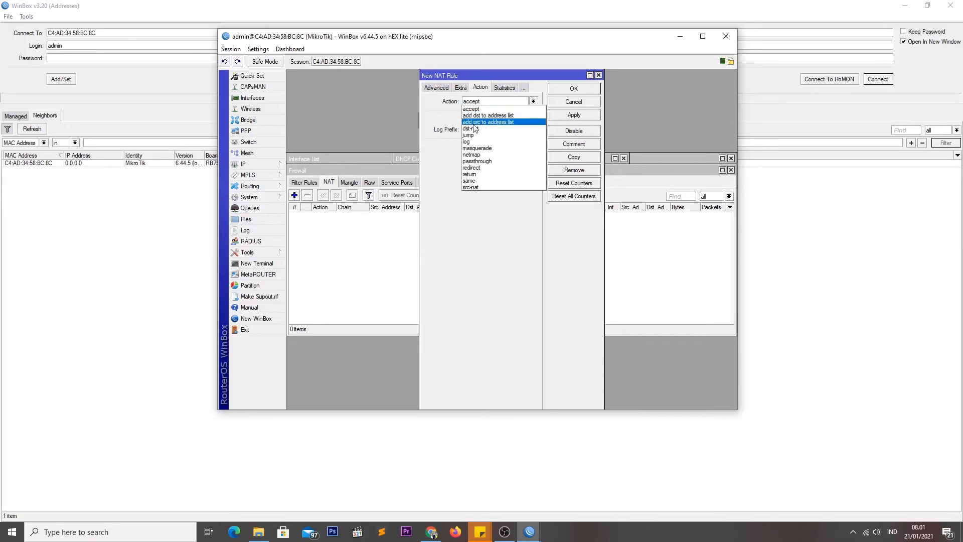
{"action": "left_click", "coordinate": [497, 152]}
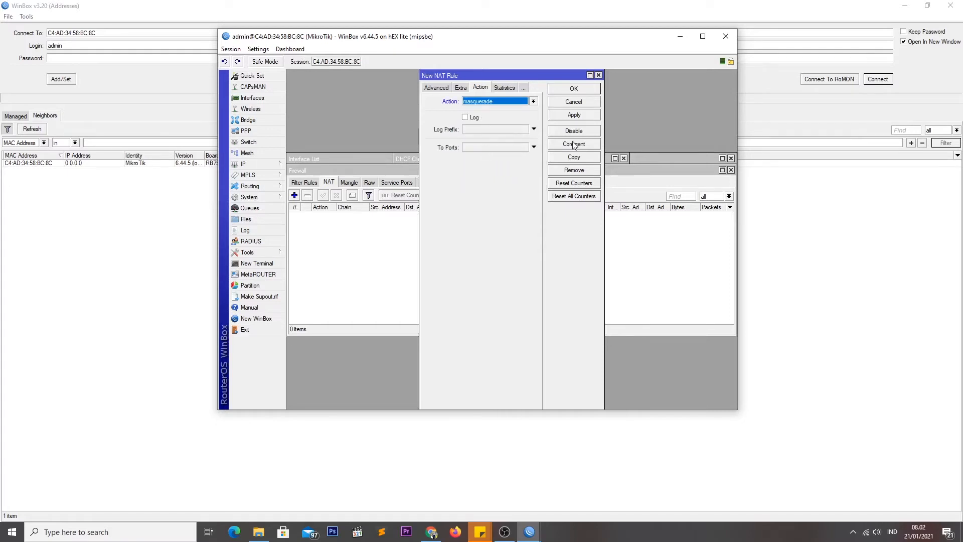
{"action": "left_click", "coordinate": [580, 117]}
{"action": "left_click", "coordinate": [580, 90]}
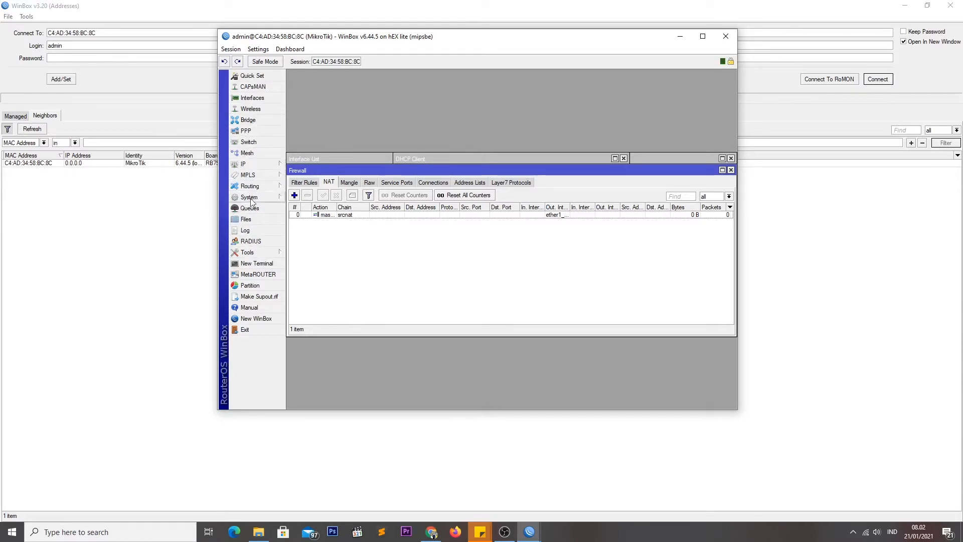
- Test internet connectivity by pinging google.com from a router terminal, then close the terminal
{"action": "left_click", "coordinate": [264, 265]}
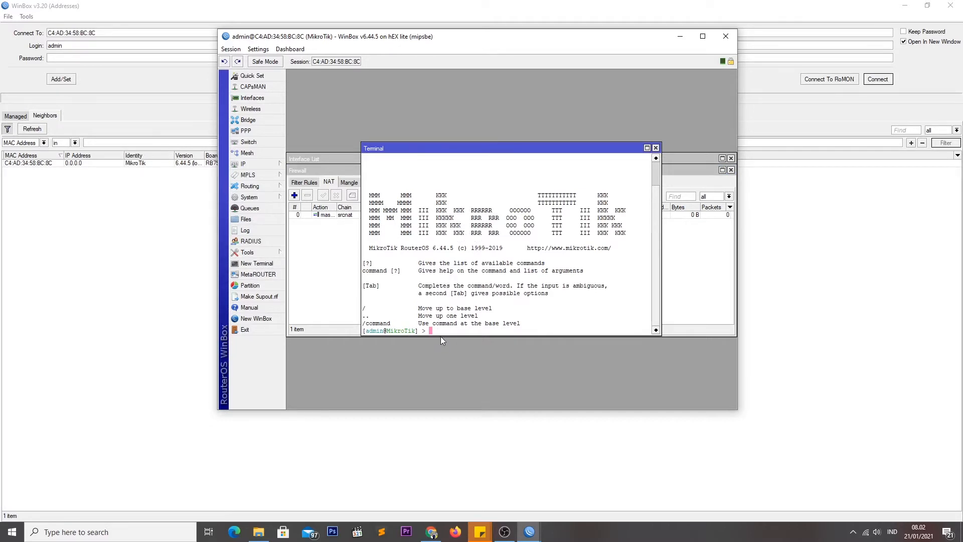
{"action": "type", "text": "ping google.com"}
{"action": "key", "text": "Return"}
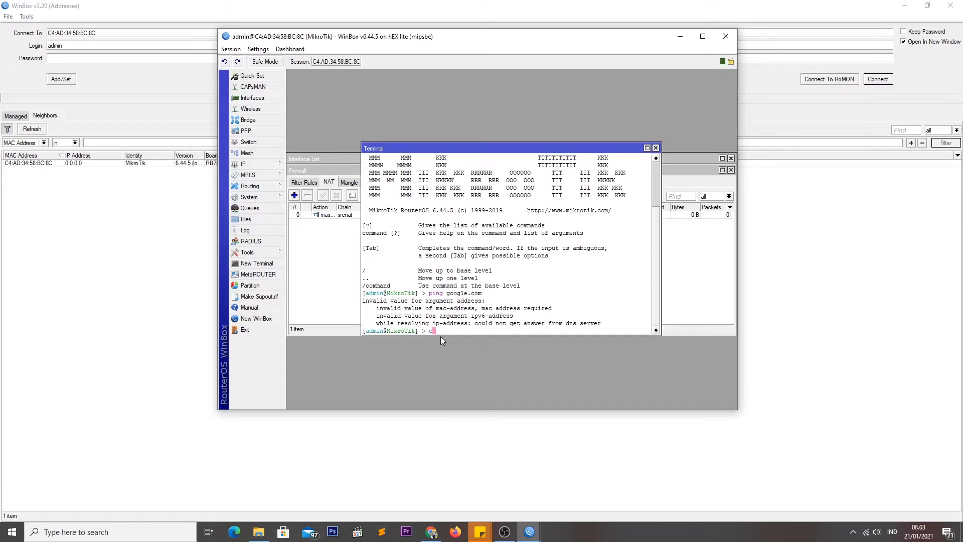
{"action": "left_click", "coordinate": [656, 147]}
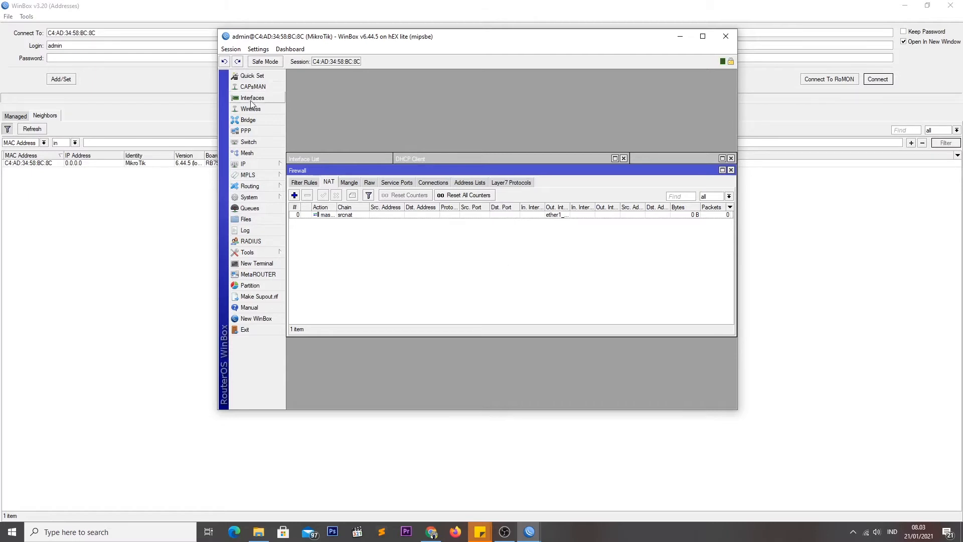
- Review the LAN and WLAN ports in the router's interface list
{"action": "left_click", "coordinate": [252, 97]}
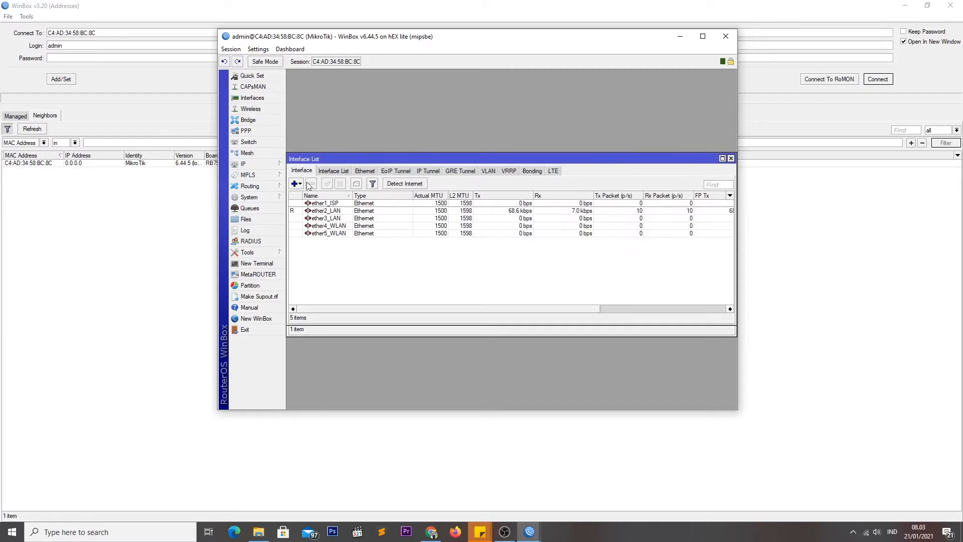
{"action": "left_click", "coordinate": [346, 213]}
{"action": "left_click", "coordinate": [343, 219]}
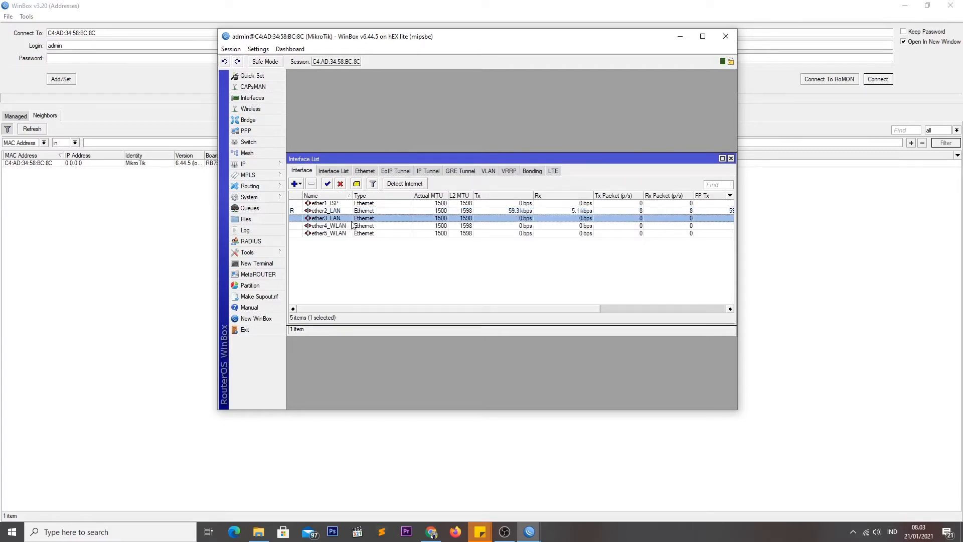
{"action": "left_click", "coordinate": [349, 227]}
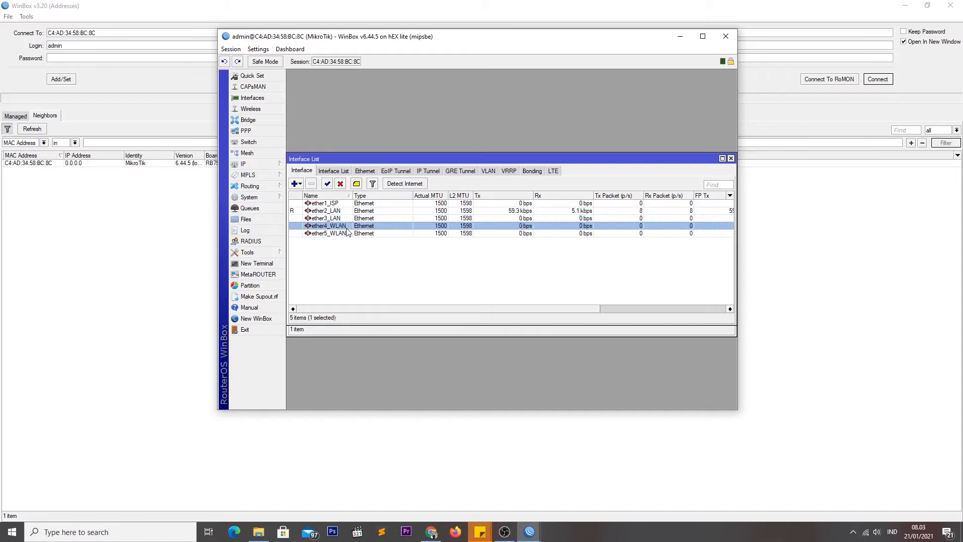
{"action": "left_click", "coordinate": [345, 234]}
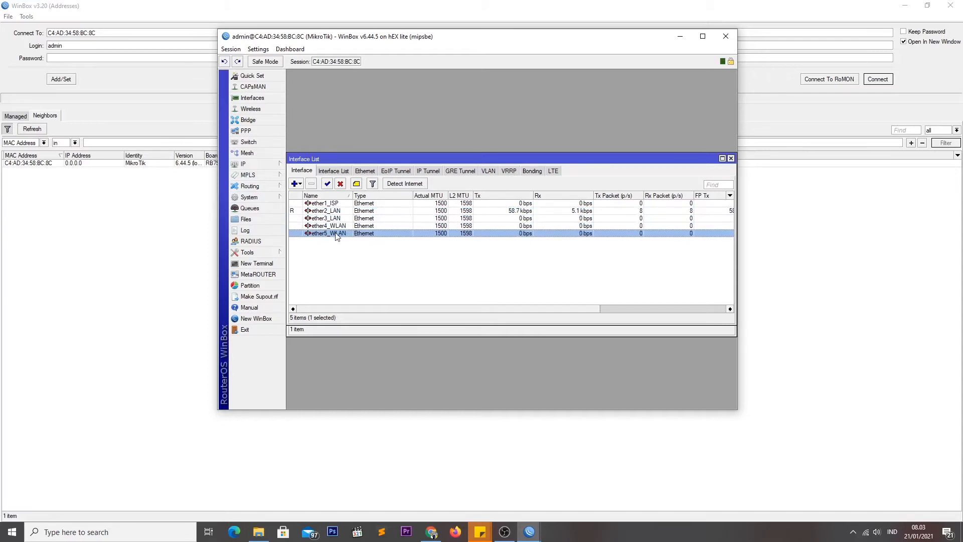
{"action": "left_click", "coordinate": [345, 227]}
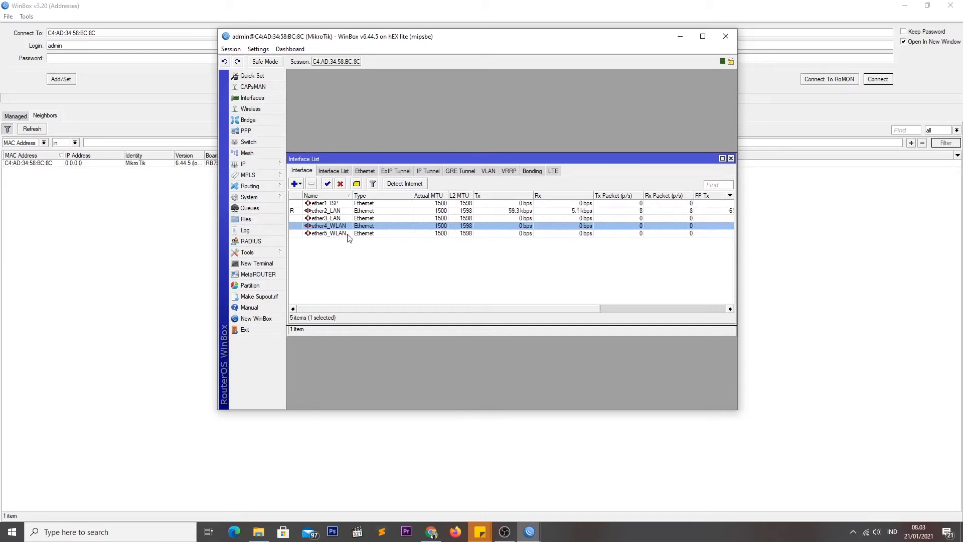
- Add the IP address 192.168.22.1/24 to interface ether2_LAN and save it
{"action": "left_click", "coordinate": [260, 166]}
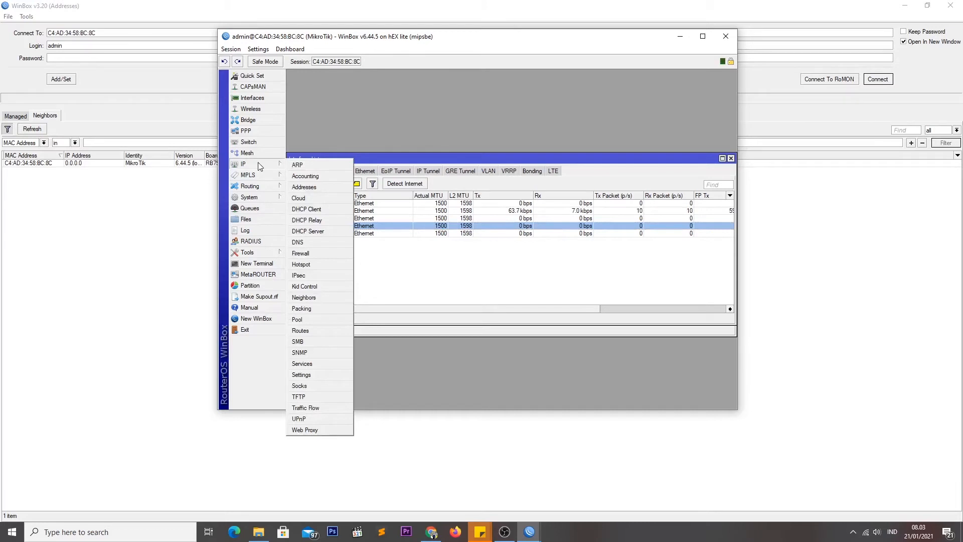
{"action": "left_click", "coordinate": [311, 188]}
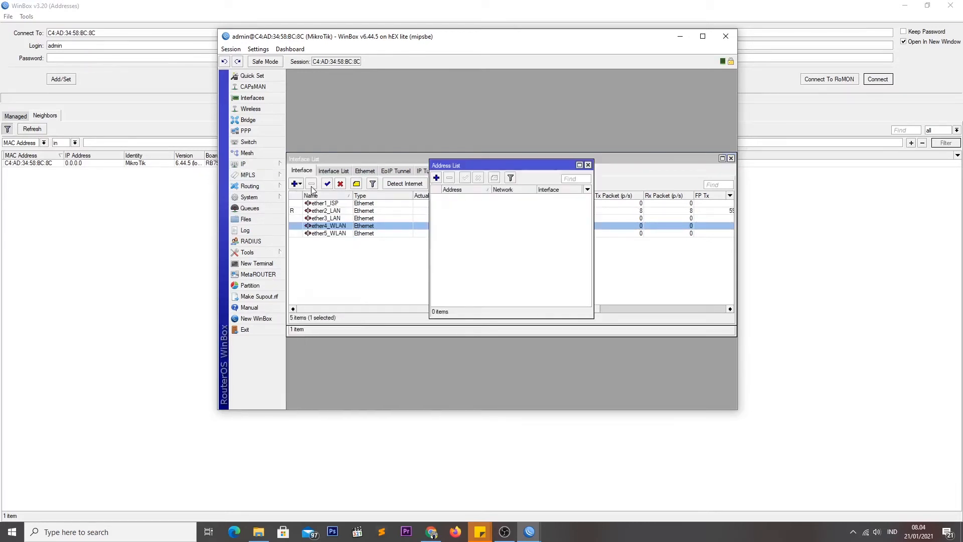
{"action": "left_click", "coordinate": [437, 178]}
{"action": "left_click", "coordinate": [532, 223]}
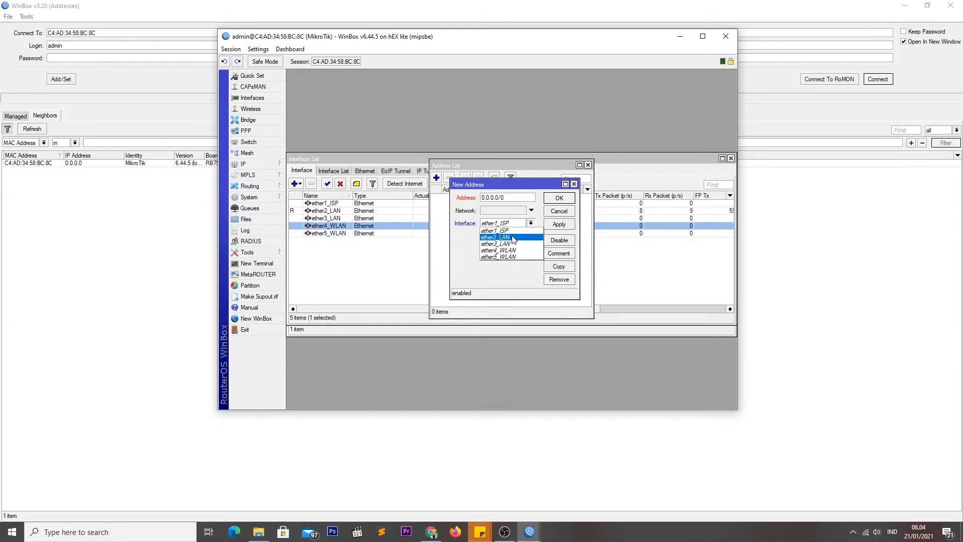
{"action": "left_click", "coordinate": [513, 238]}
{"action": "left_click", "coordinate": [508, 199]}
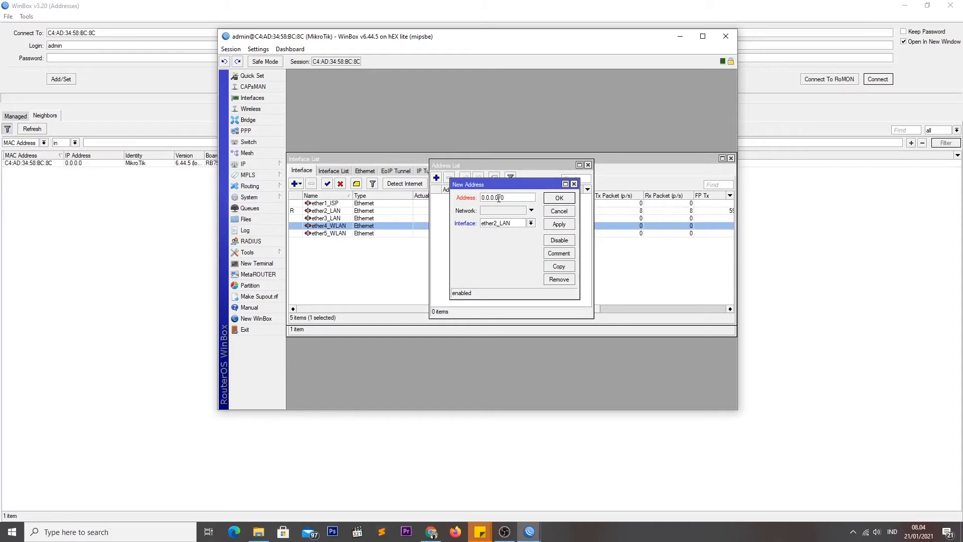
{"action": "left_click_drag", "start_coordinate": [499, 198], "coordinate": [481, 199]}
{"action": "type", "text": "192.168.22.1"}
{"action": "left_click", "coordinate": [523, 197]}
{"action": "mouse_move", "coordinate": [536, 194]}
{"action": "left_click", "coordinate": [559, 224]}
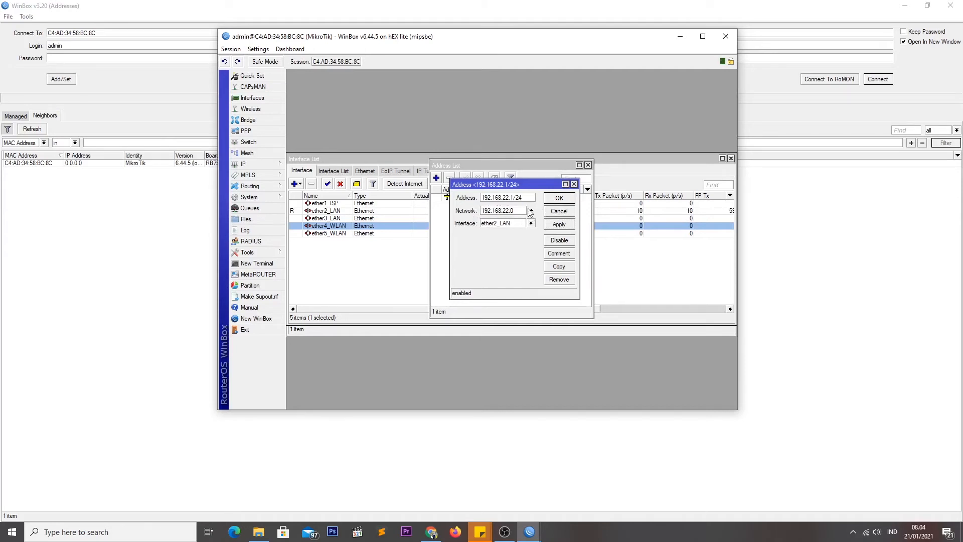
{"action": "left_click", "coordinate": [555, 199]}
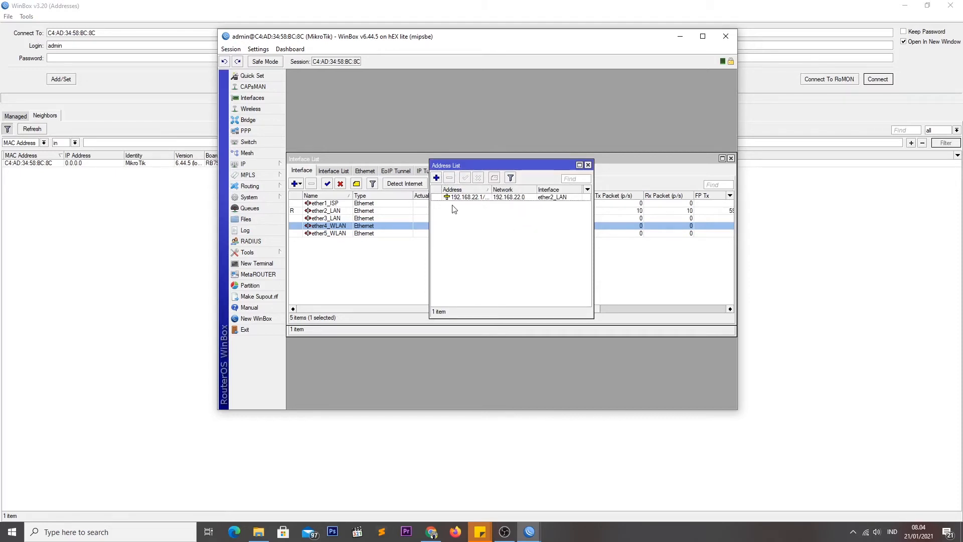
- Add the IP address 171.80.20.2/24 to interface ether3_LAN and save it
{"action": "left_click", "coordinate": [436, 177]}
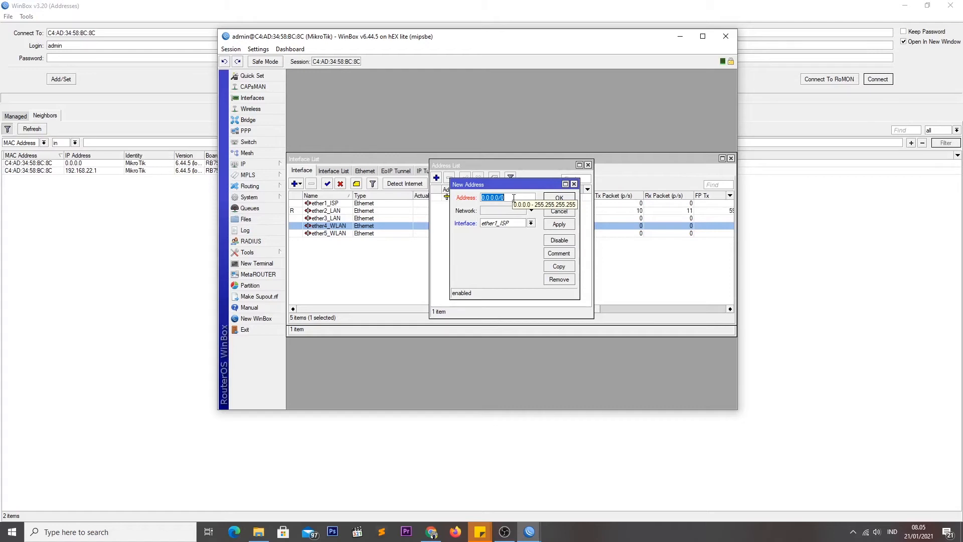
{"action": "type", "text": "171"}
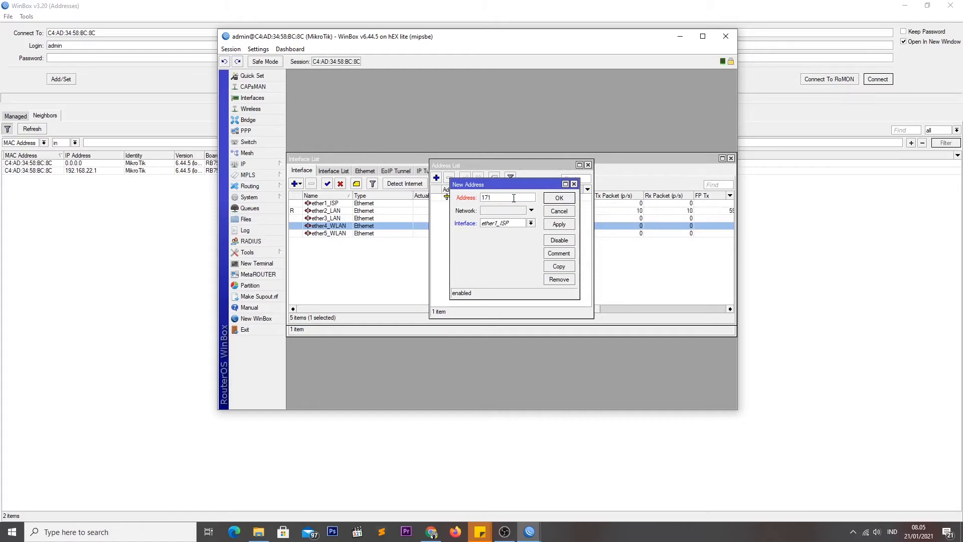
{"action": "type", "text": ".80.20.2/24"}
{"action": "left_click", "coordinate": [531, 223]}
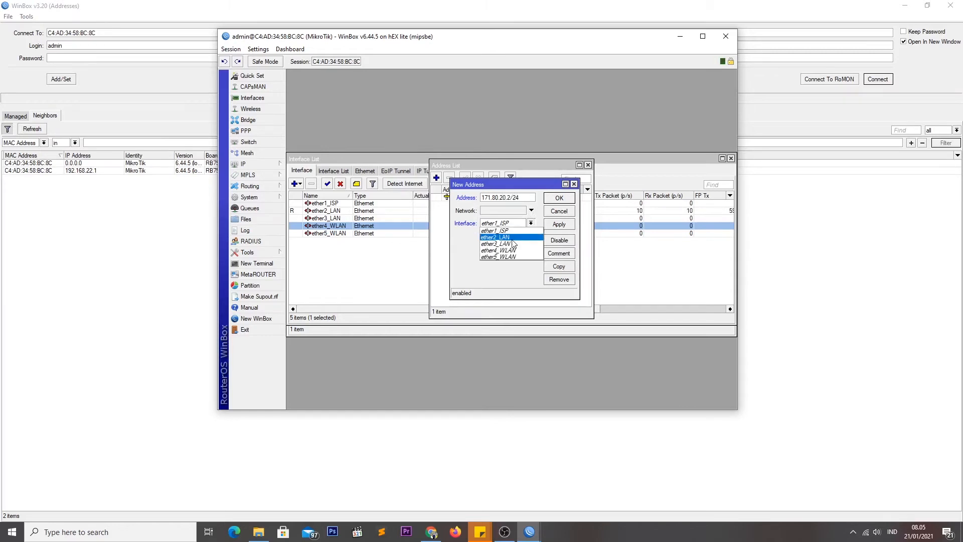
{"action": "left_click", "coordinate": [533, 244]}
{"action": "left_click", "coordinate": [559, 227]}
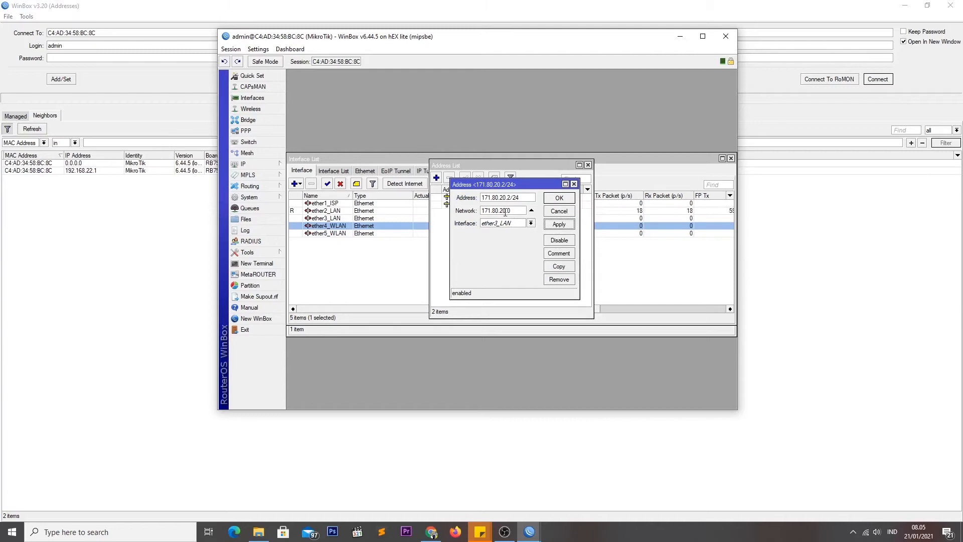
{"action": "left_click", "coordinate": [560, 200]}
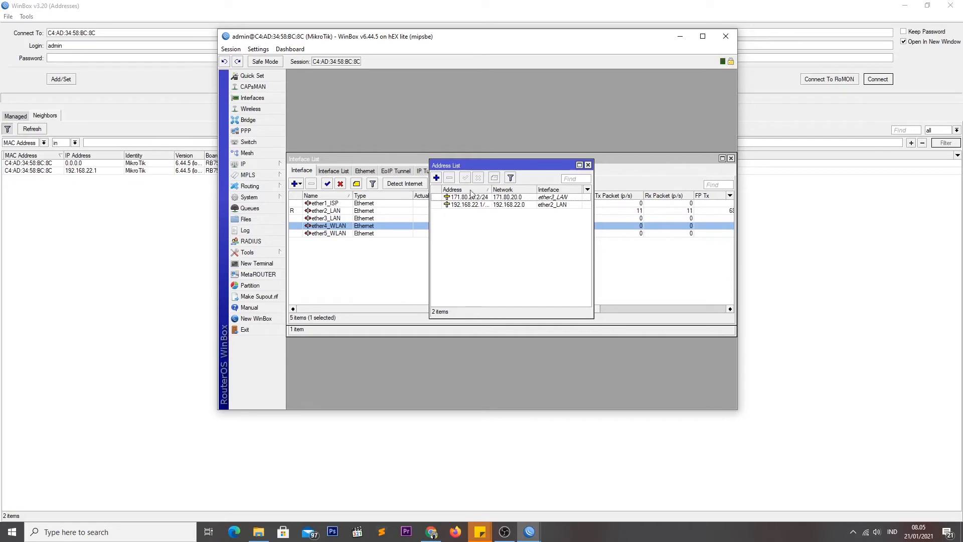
- Create a new address entry 10.20.30.1 on interface ether4_WLAN and apply it
{"action": "left_click", "coordinate": [437, 178]}
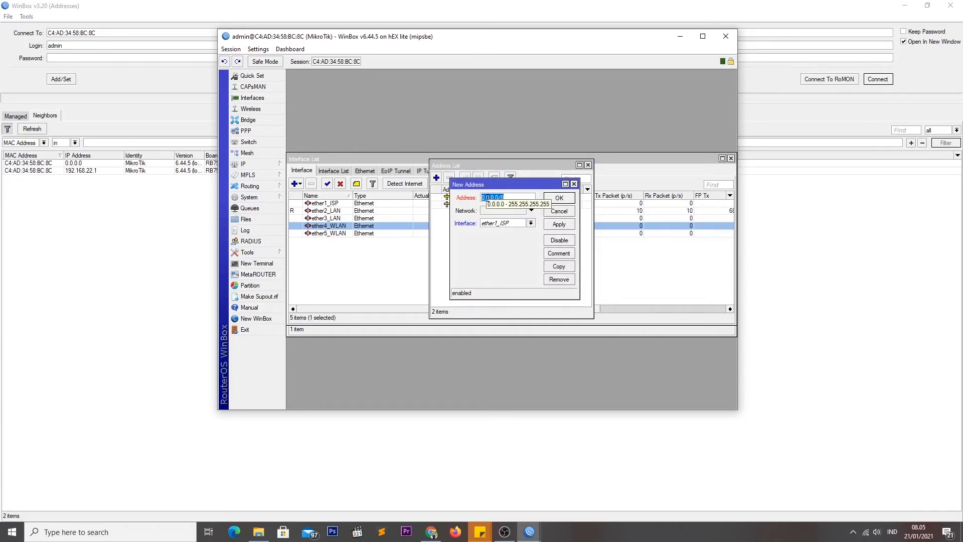
{"action": "type", "text": "10"}
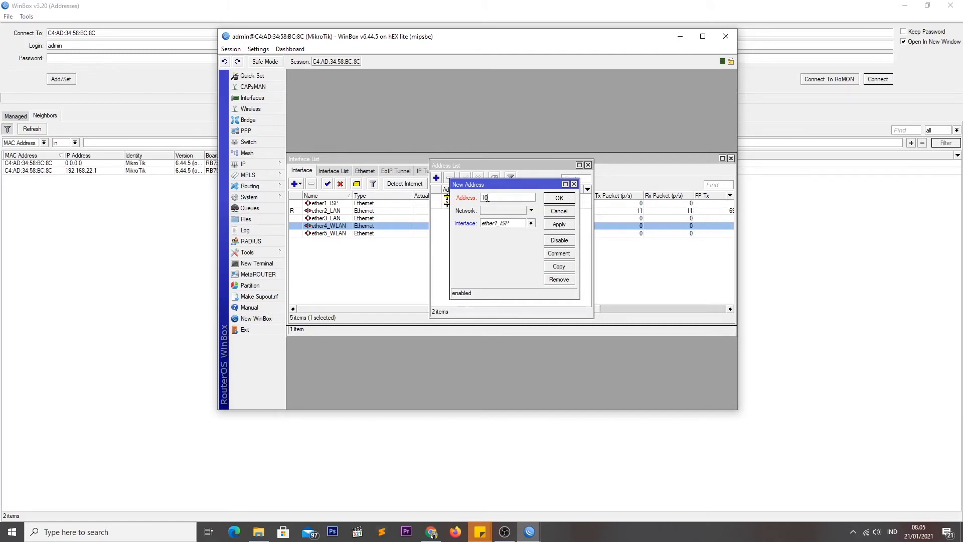
{"action": "type", "text": ".20.30.1"}
{"action": "left_click", "coordinate": [530, 223]}
{"action": "left_click", "coordinate": [513, 250]}
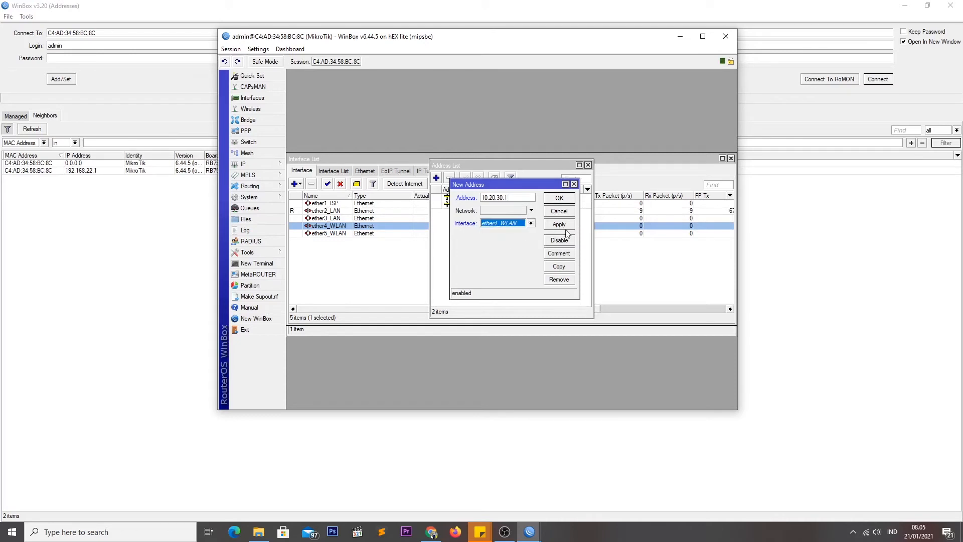
{"action": "left_click", "coordinate": [566, 228]}
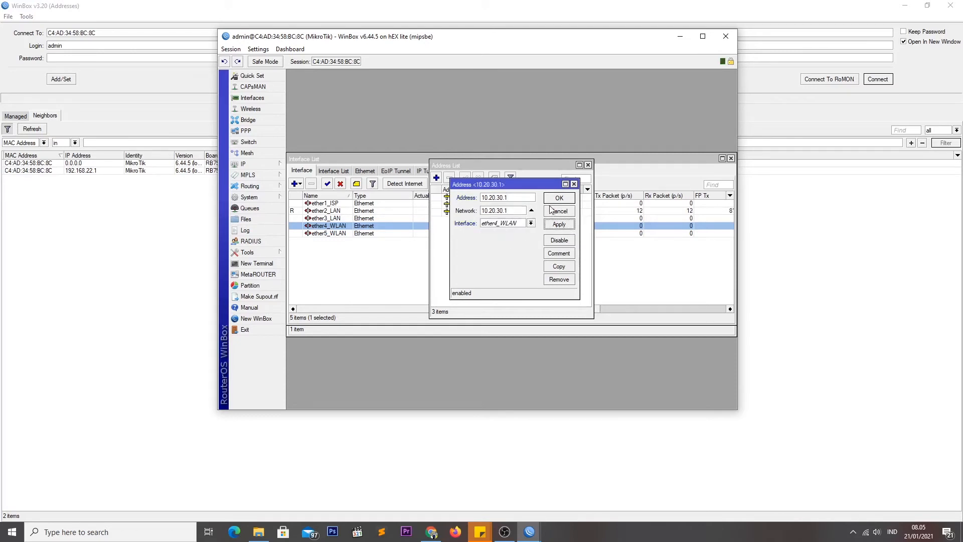
- Add the /24 prefix to the ether4_WLAN address and save the entry
{"action": "left_click", "coordinate": [517, 198]}
{"action": "type", "text": "/"}
{"action": "type", "text": "/24"}
{"action": "left_click", "coordinate": [563, 224]}
{"action": "left_click", "coordinate": [555, 198]}
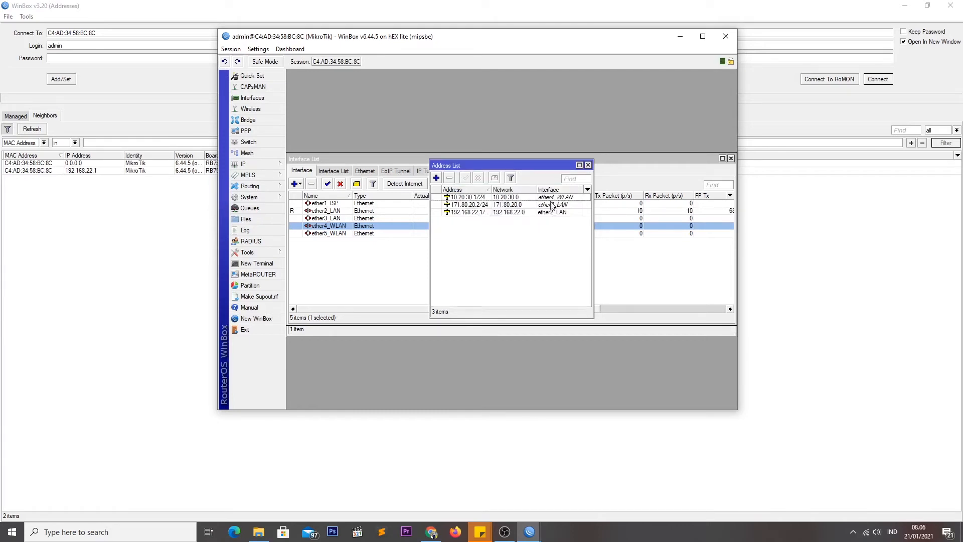
- Add the IP address 192.168.60.1/24 to interface ether5_WLAN, save it and close the address list
{"action": "left_click", "coordinate": [436, 178]}
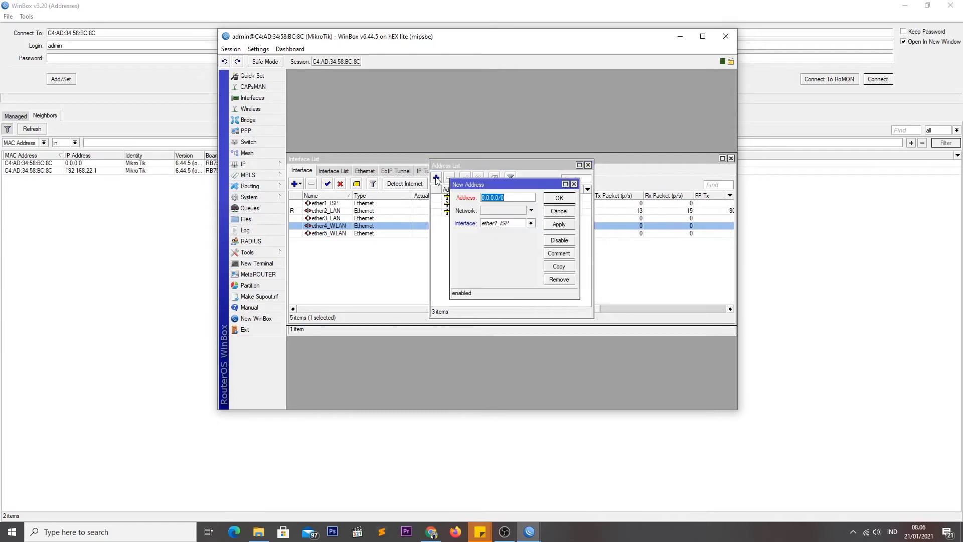
{"action": "left_click", "coordinate": [531, 223]}
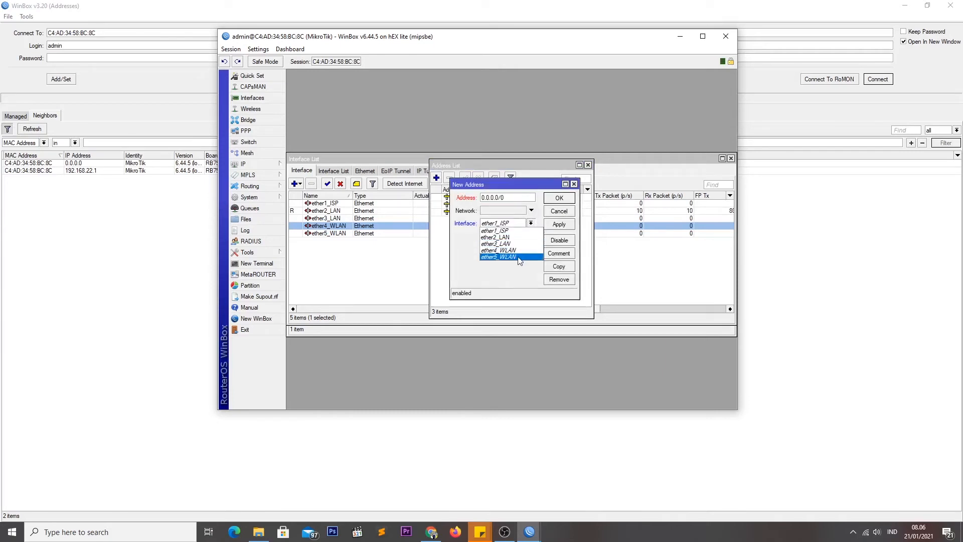
{"action": "left_click", "coordinate": [520, 257]}
{"action": "double_click", "coordinate": [507, 198]}
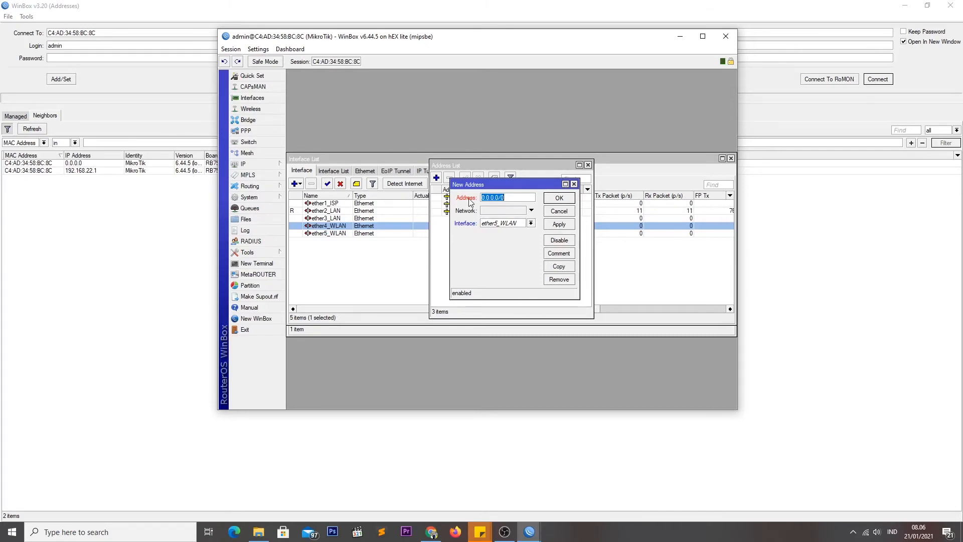
{"action": "type", "text": "192.168.60.1/24"}
{"action": "left_click", "coordinate": [559, 224]}
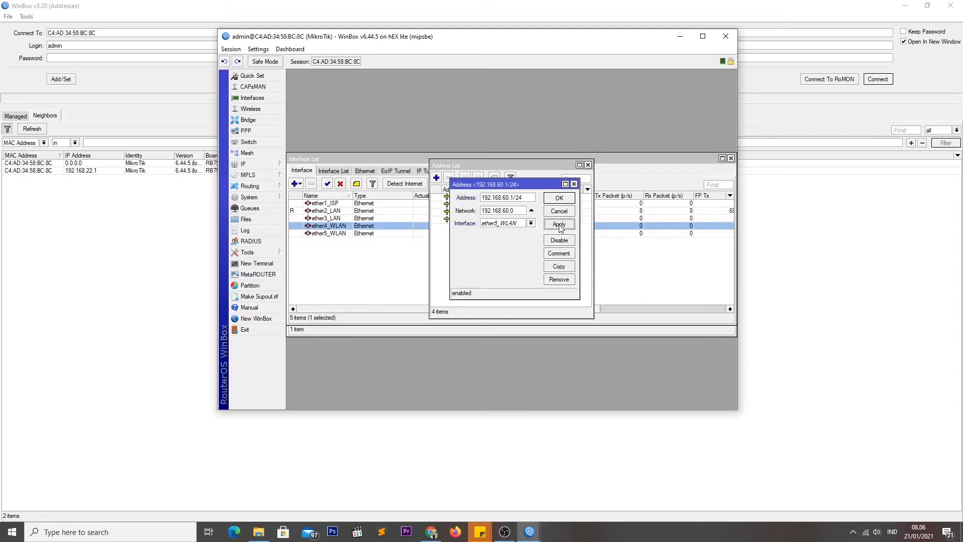
{"action": "left_click", "coordinate": [560, 198]}
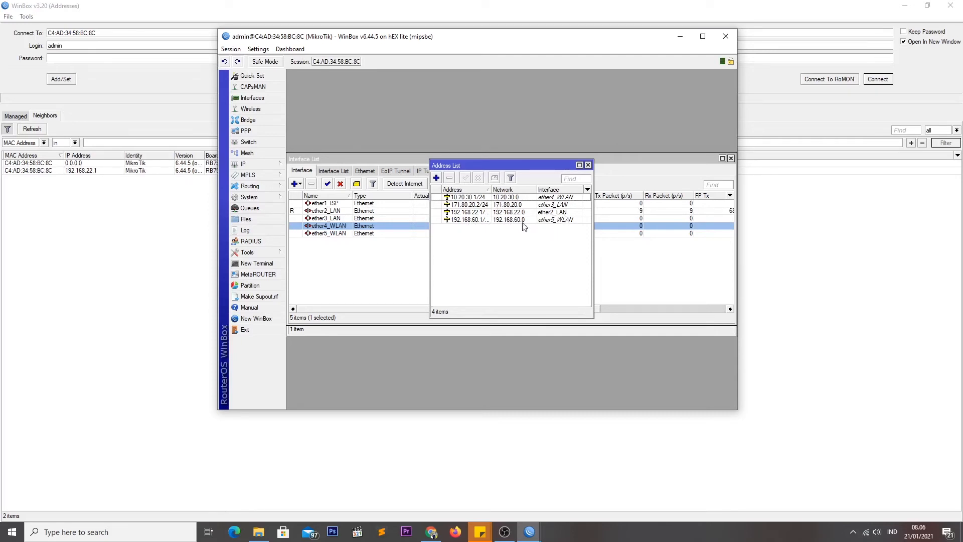
{"action": "left_click", "coordinate": [466, 199]}
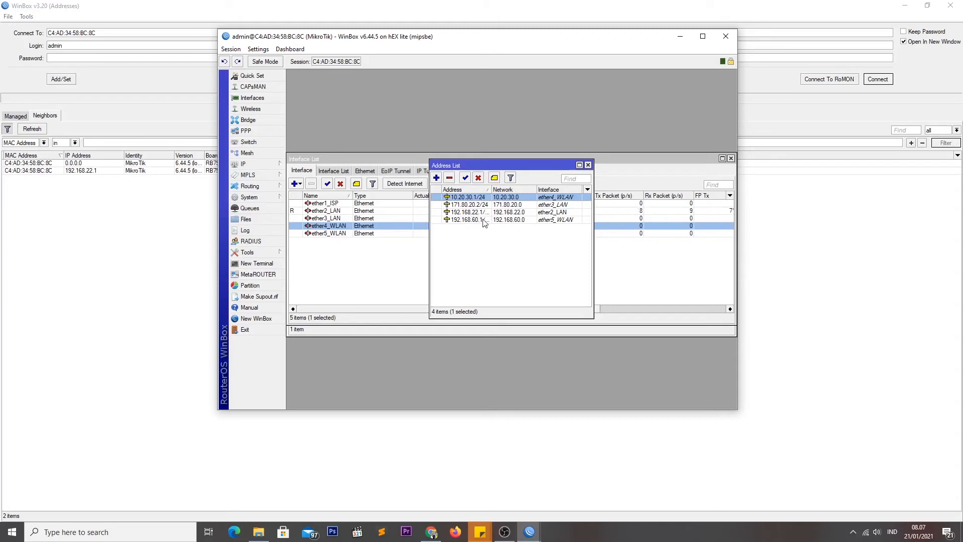
{"action": "left_click", "coordinate": [588, 165]}
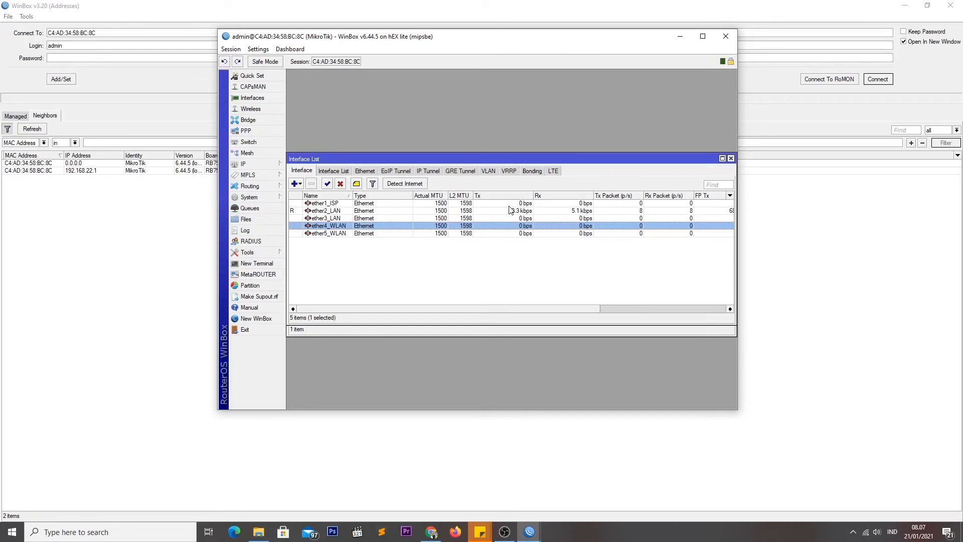
- Check the DHCP client entry and its status for interface ether1_ISP
{"action": "left_click", "coordinate": [243, 164]}
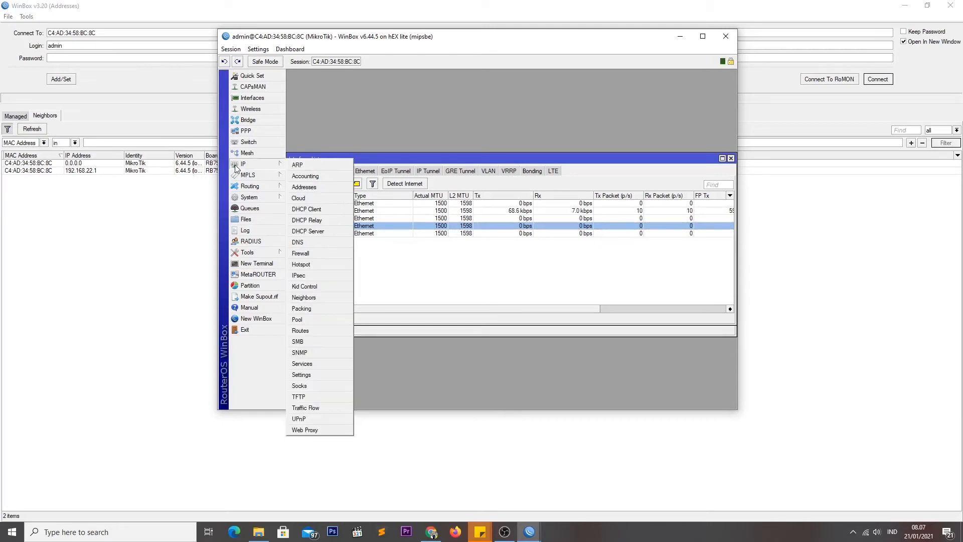
{"action": "left_click", "coordinate": [307, 209]}
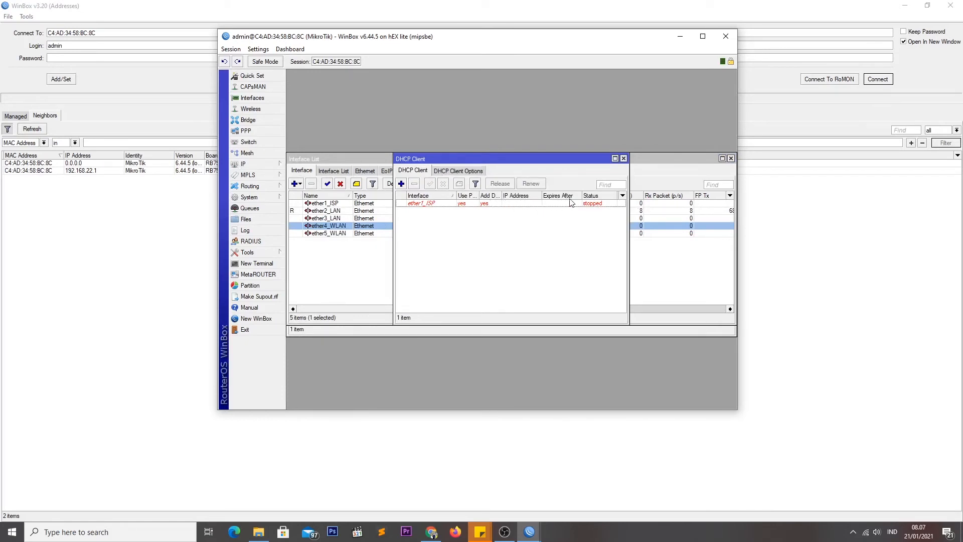
{"action": "left_click", "coordinate": [593, 206]}
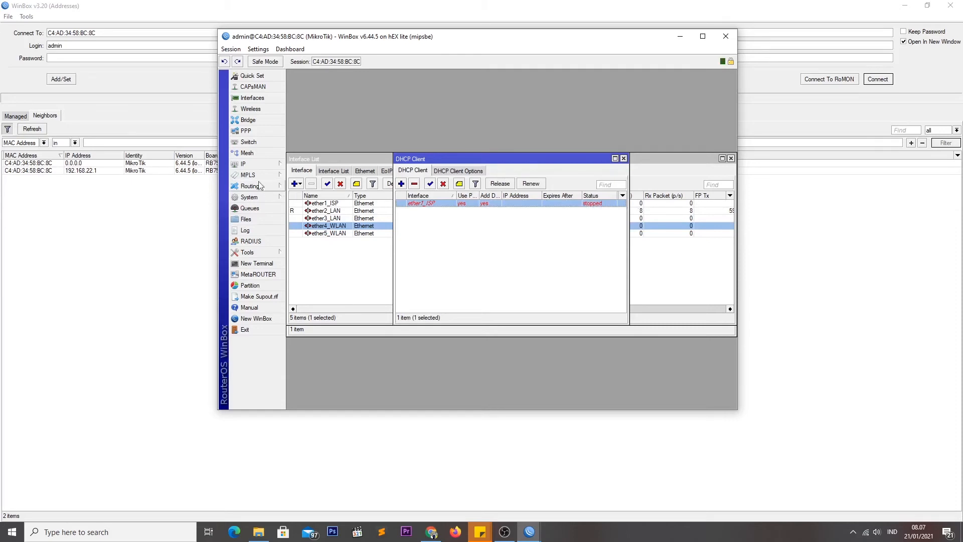
- Start the DHCP server setup and choose ether2_LAN as the server interface
{"action": "left_click", "coordinate": [251, 166]}
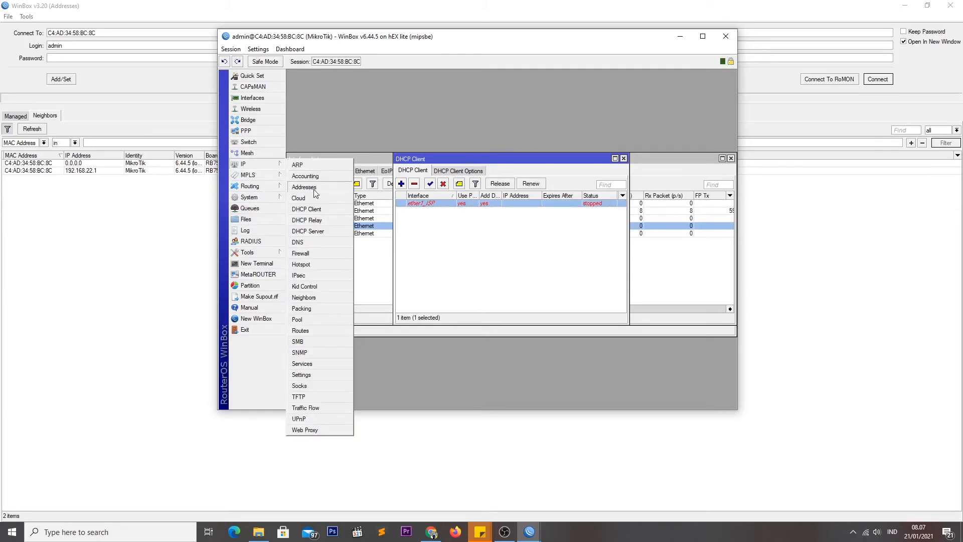
{"action": "left_click", "coordinate": [323, 231]}
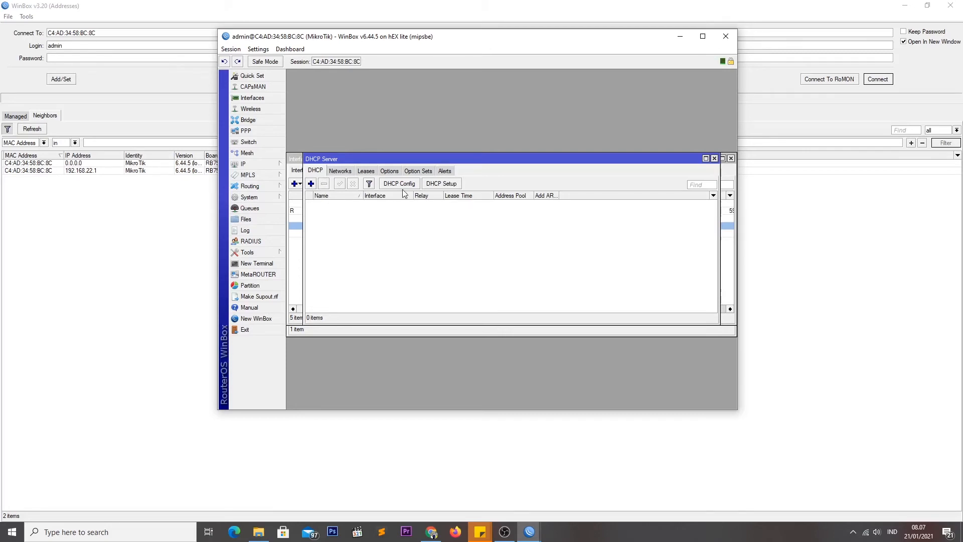
{"action": "left_click", "coordinate": [440, 184]}
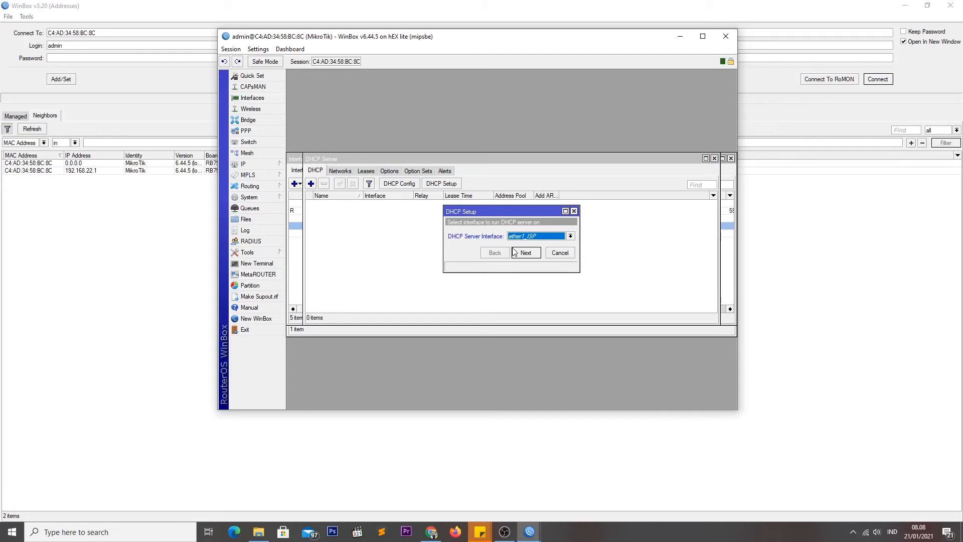
{"action": "left_click", "coordinate": [570, 236]}
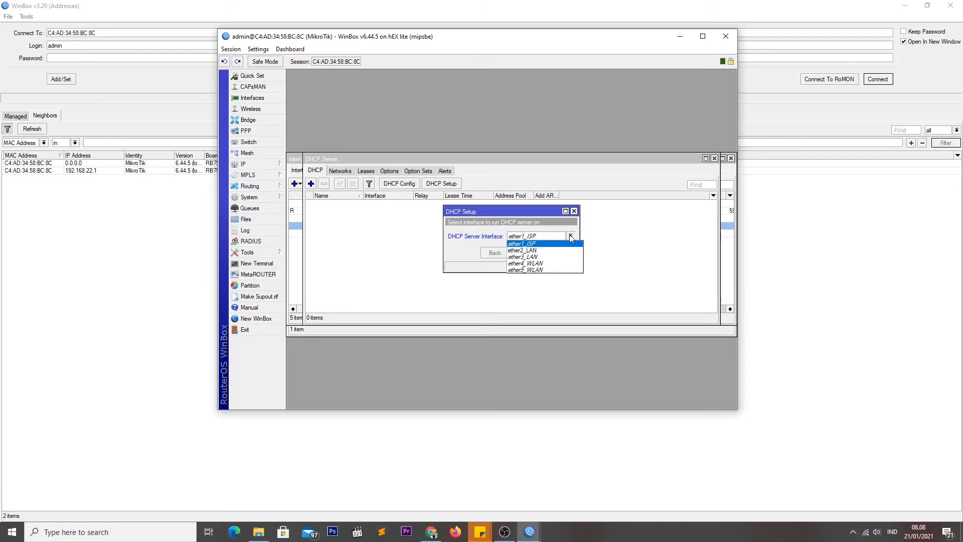
{"action": "left_click", "coordinate": [525, 253]}
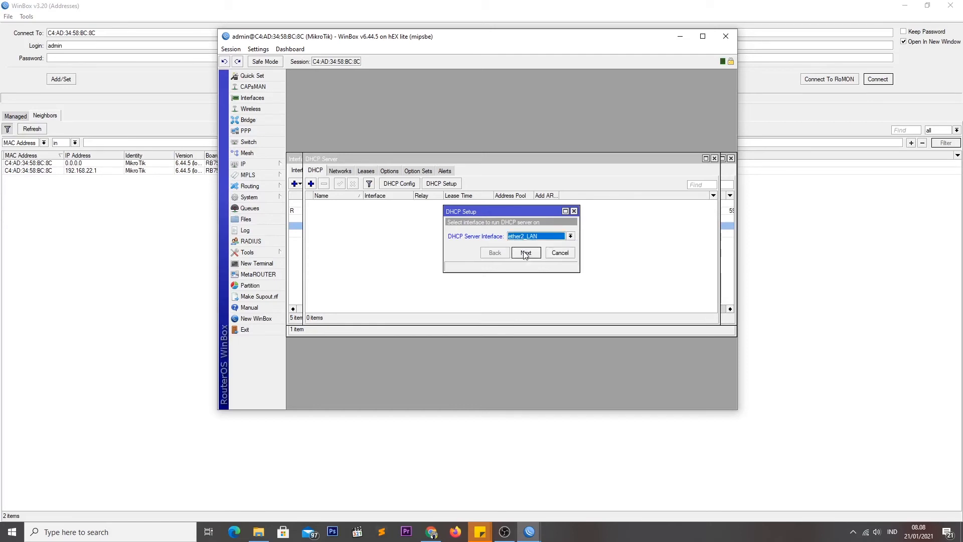
{"action": "left_click", "coordinate": [533, 255]}
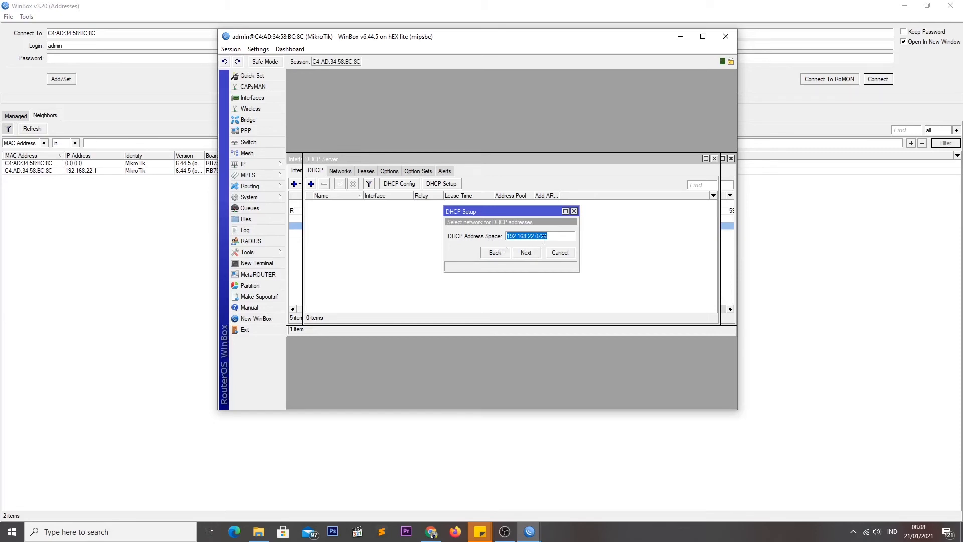
- Compare the DHCP address space with the router's address list, then accept 192.168.22.0/24 as the network
{"action": "mouse_move", "coordinate": [516, 241]}
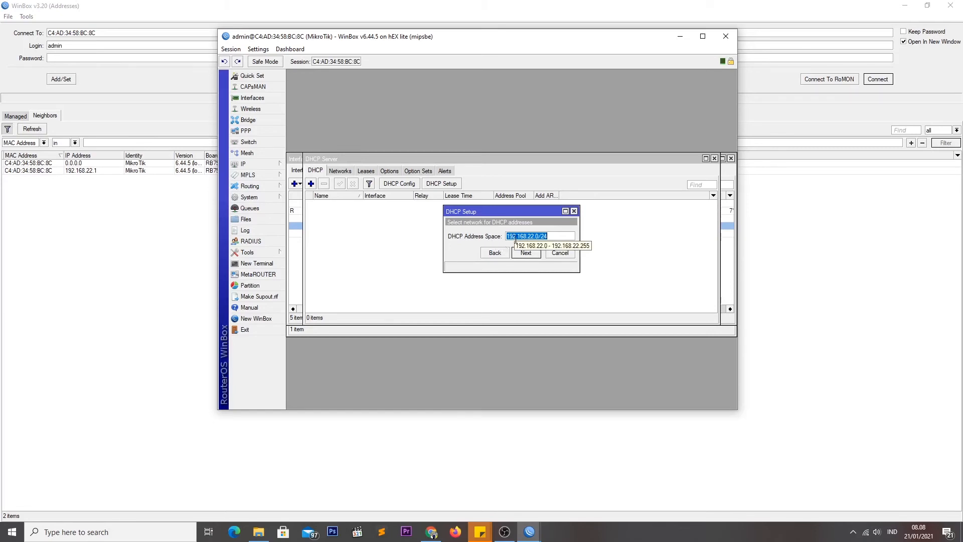
{"action": "left_click", "coordinate": [244, 165]}
{"action": "left_click", "coordinate": [311, 193]}
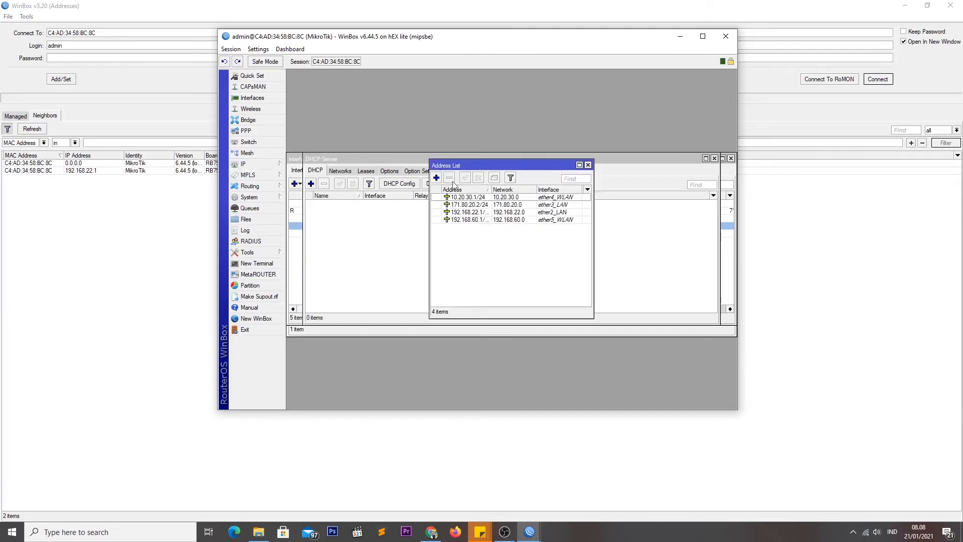
{"action": "left_click_drag", "start_coordinate": [480, 162], "coordinate": [639, 104]}
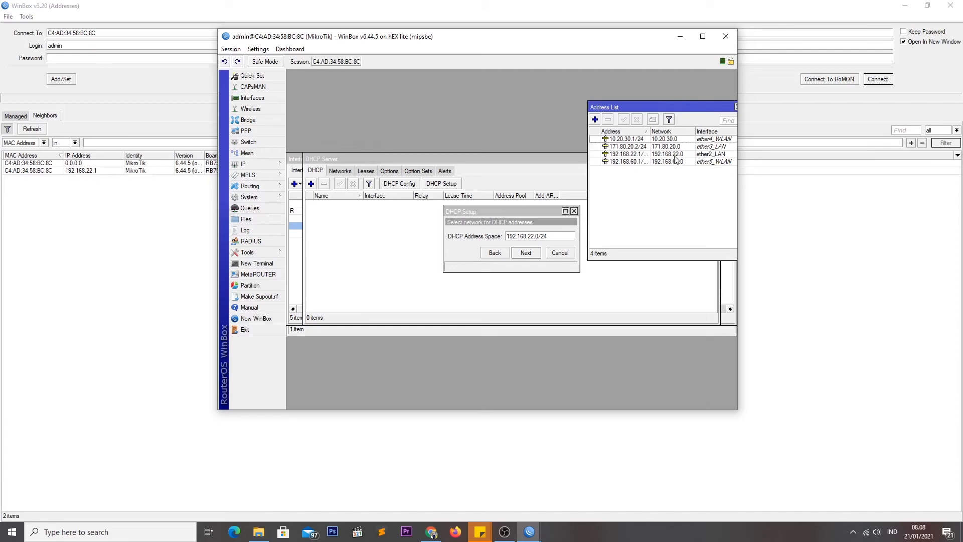
{"action": "left_click", "coordinate": [540, 247]}
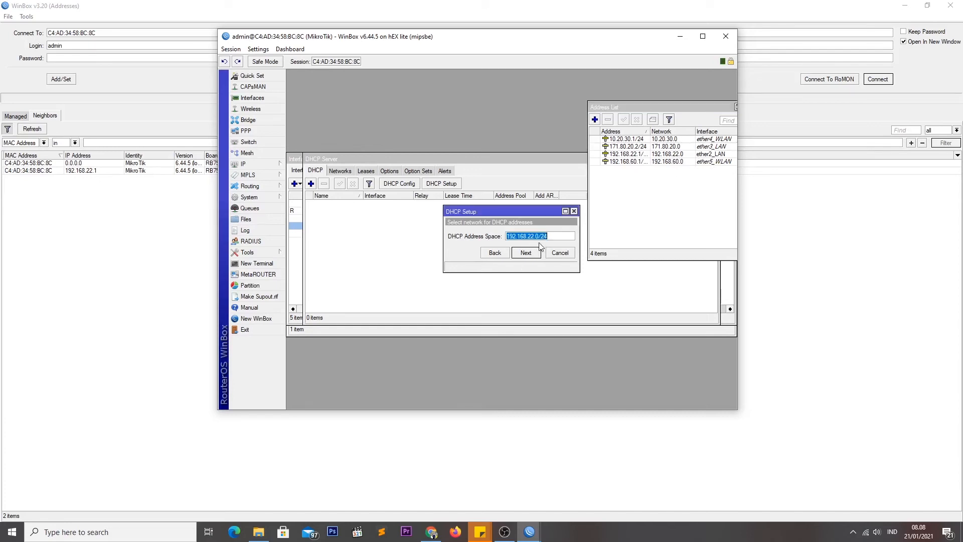
{"action": "left_click", "coordinate": [527, 254]}
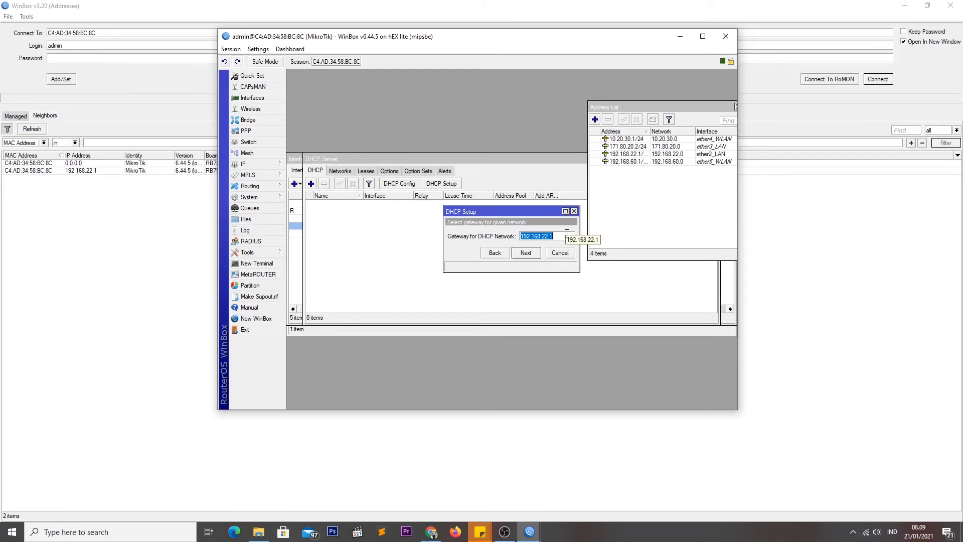
- Accept 192.168.22.1 as the DHCP gateway and 192.168.22.2-192.168.22.254 as the range of addresses to give out
{"action": "left_click", "coordinate": [534, 253]}
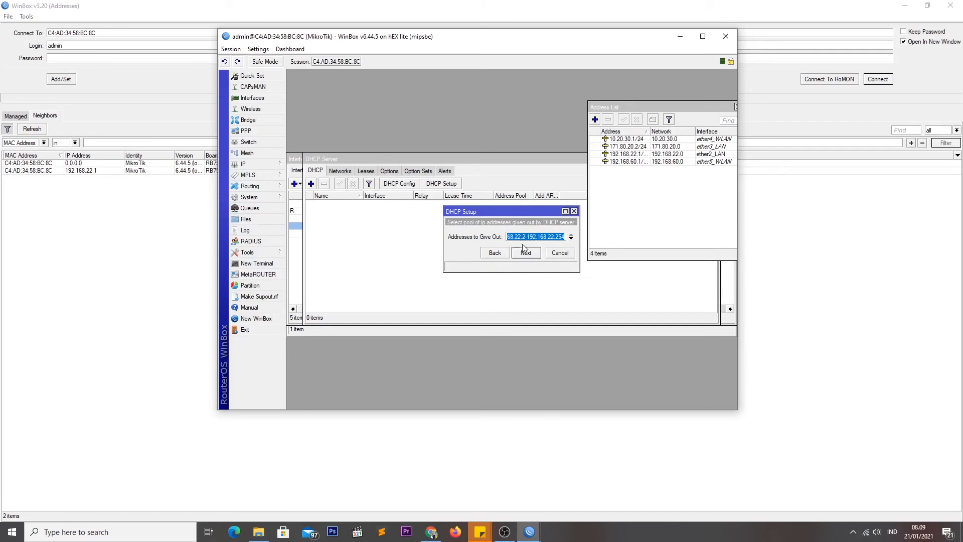
{"action": "left_click", "coordinate": [518, 238]}
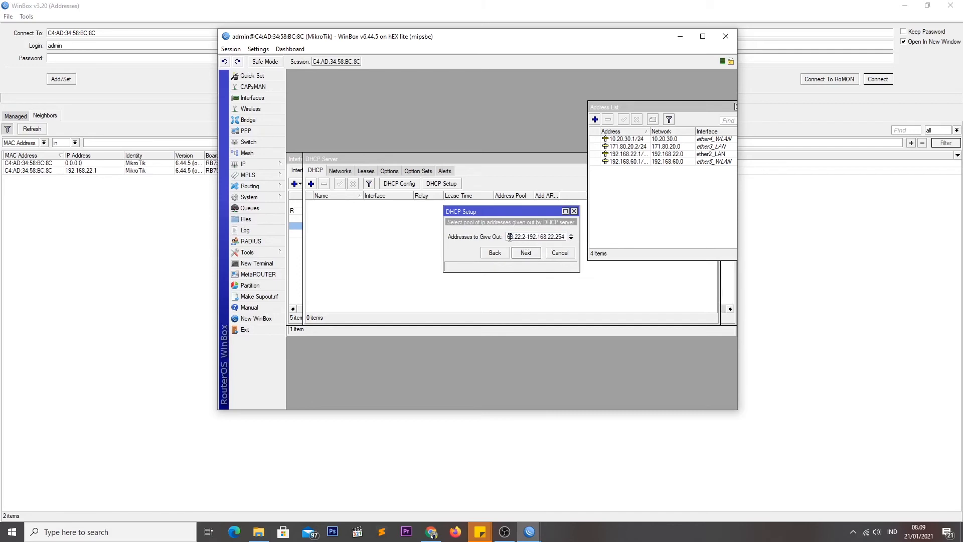
{"action": "key", "text": "Left"}
{"action": "key", "text": "Left"}
{"action": "key", "text": "Left"}
{"action": "key", "text": "Right"}
{"action": "key", "text": "Right"}
{"action": "left_click", "coordinate": [525, 253]}
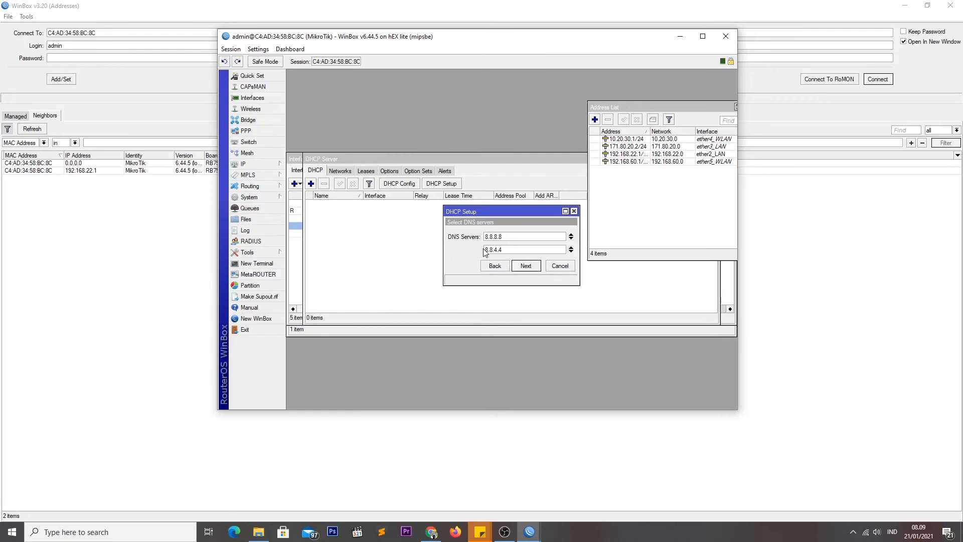
- Accept 8.8.8.8 and 8.8.4.4 as the DNS servers for the DHCP network
{"action": "left_click", "coordinate": [506, 239]}
{"action": "left_click", "coordinate": [510, 250]}
{"action": "left_click", "coordinate": [517, 248]}
{"action": "left_click", "coordinate": [528, 270]}
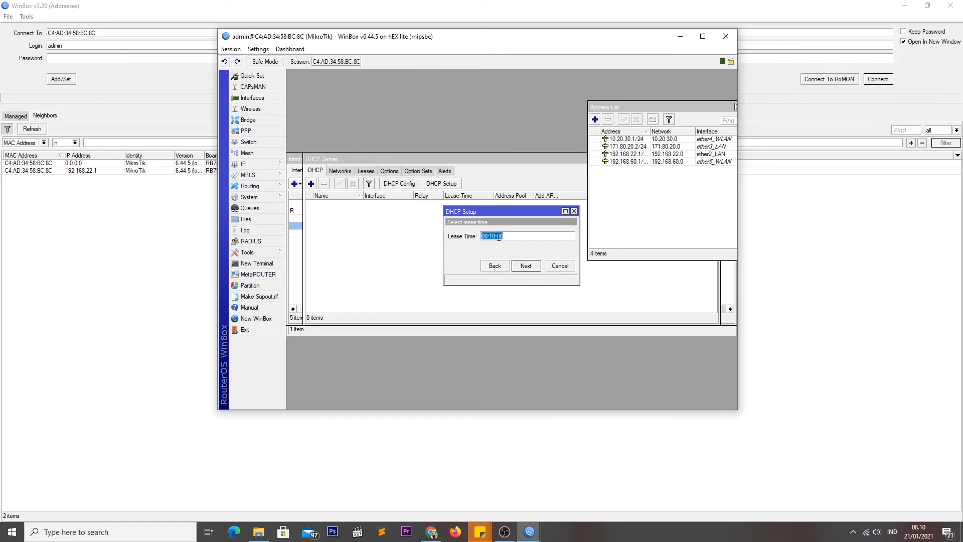
- Set the DHCP lease time to 01:00:00 and complete the server setup for ether2_LAN
{"action": "left_click", "coordinate": [492, 236]}
{"action": "left_click", "coordinate": [526, 266]}
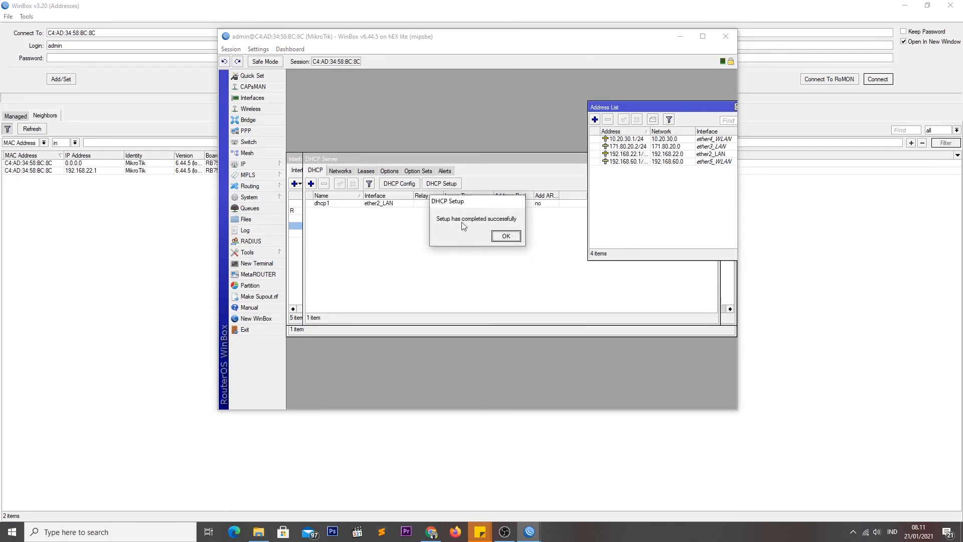
{"action": "left_click", "coordinate": [503, 238]}
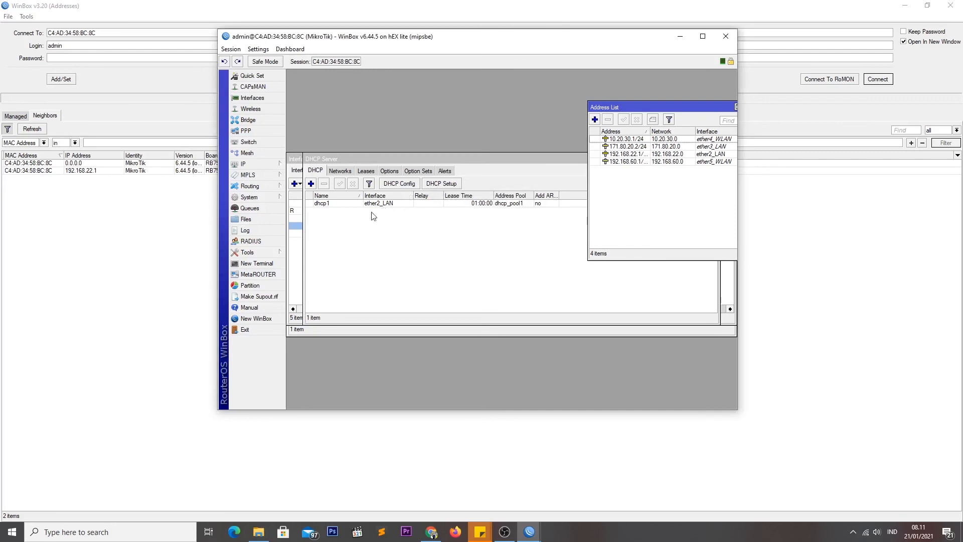
- Exit the router session and try to reconnect to the router through its IP address 192.168.22.1
{"action": "left_click", "coordinate": [263, 329]}
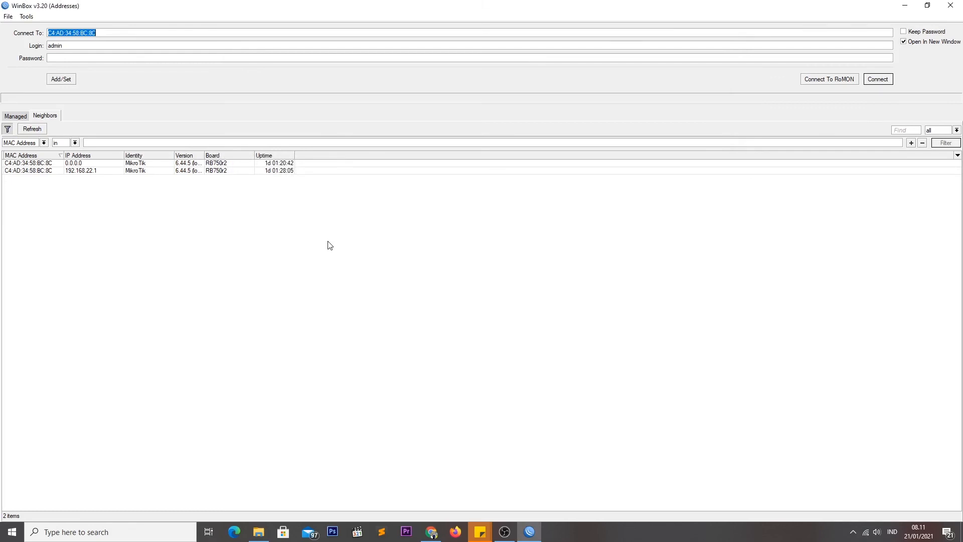
{"action": "left_click", "coordinate": [70, 172]}
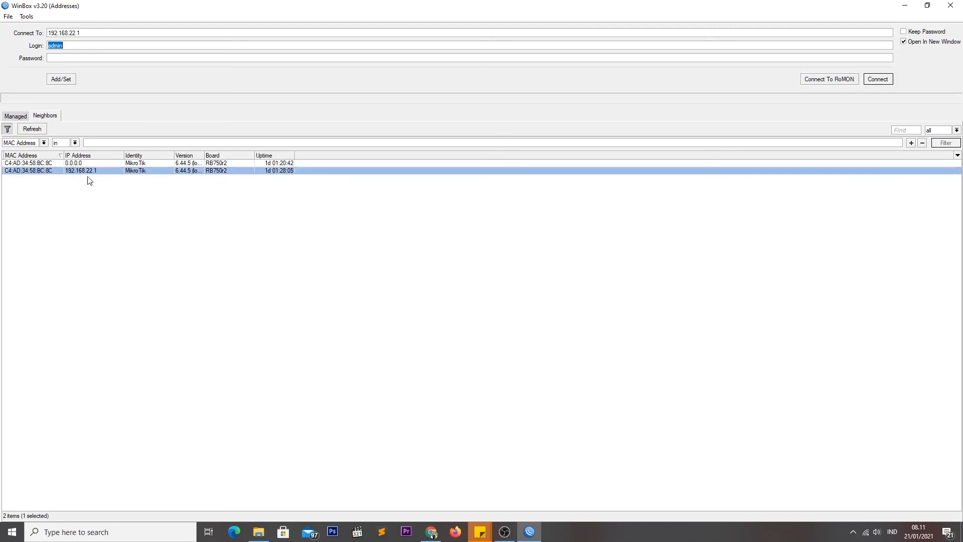
{"action": "left_click", "coordinate": [878, 80]}
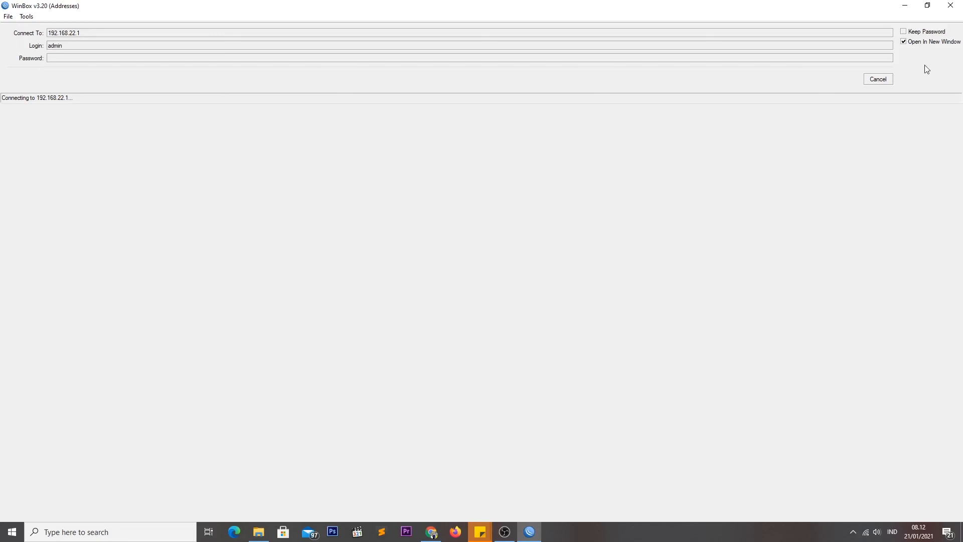
{"action": "left_click", "coordinate": [878, 84]}
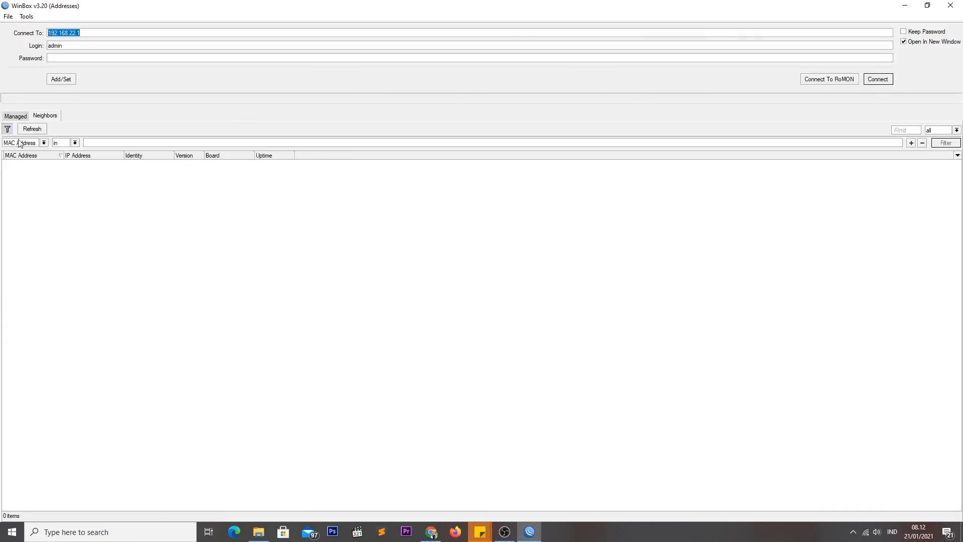
- Refresh the neighbor list and reconnect to the MikroTik router through its MAC address, centering the session window
{"action": "left_click", "coordinate": [32, 129]}
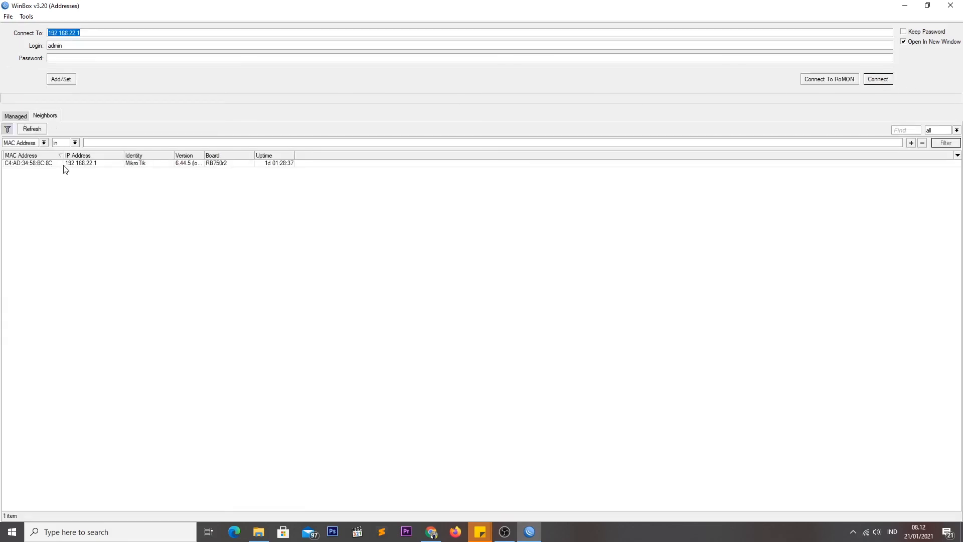
{"action": "left_click", "coordinate": [47, 163]}
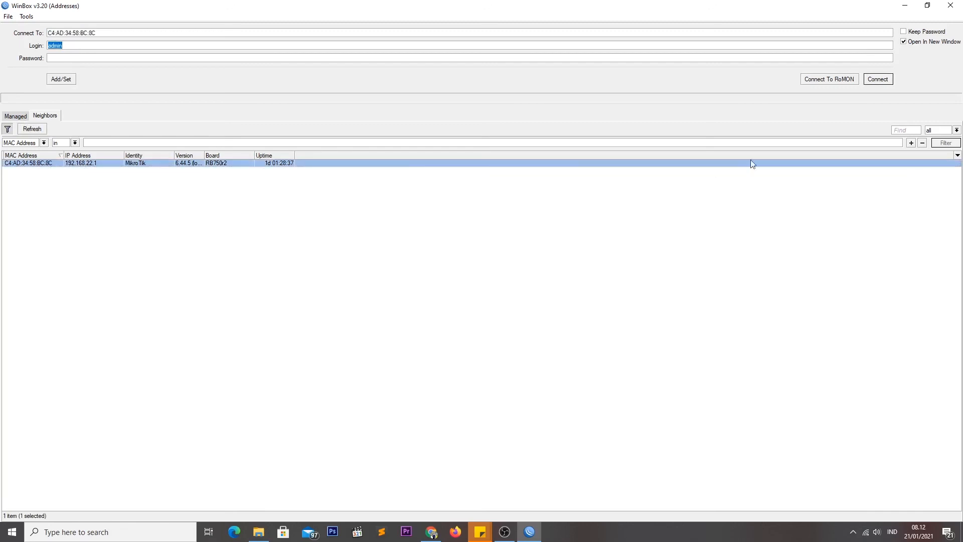
{"action": "left_click", "coordinate": [878, 79]}
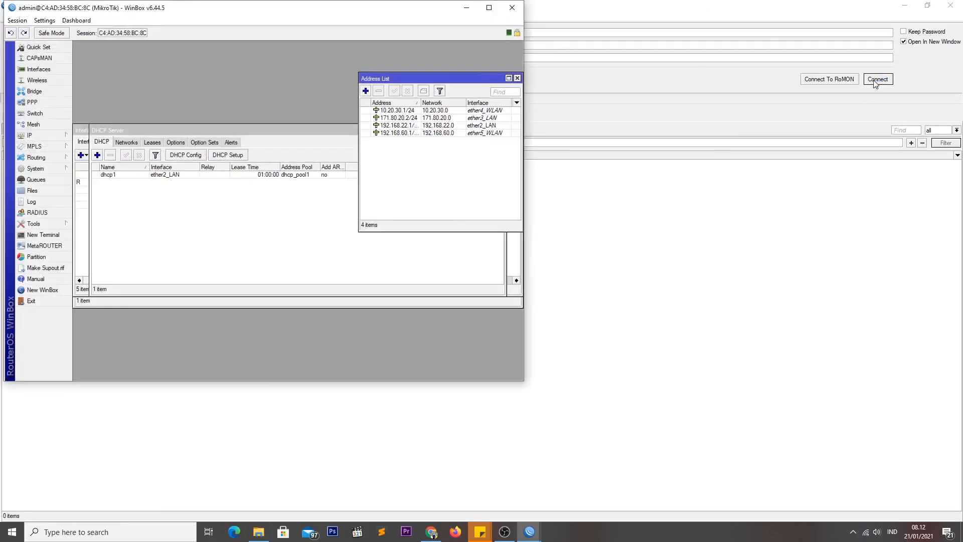
{"action": "left_click_drag", "start_coordinate": [282, 9], "coordinate": [483, 22]}
{"action": "left_click", "coordinate": [246, 34]}
{"action": "left_click", "coordinate": [223, 35]}
{"action": "left_click", "coordinate": [219, 34]}
{"action": "mouse_move", "coordinate": [246, 34]}
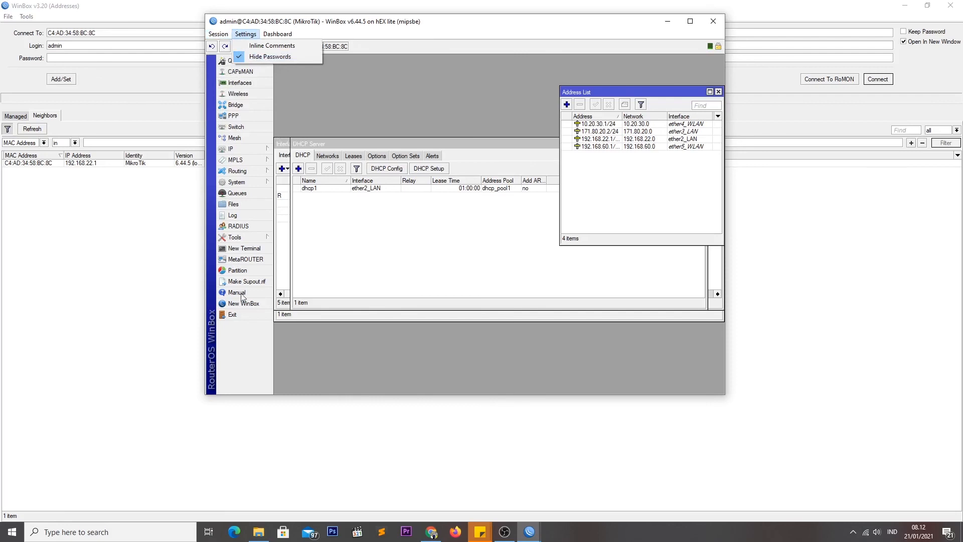
{"action": "left_click", "coordinate": [309, 104]}
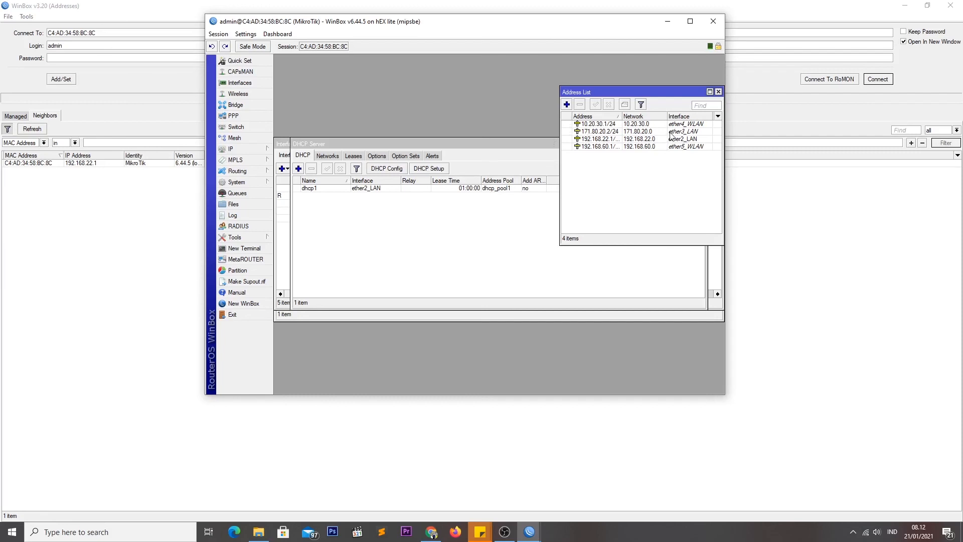
- Review the ether3_LAN and ether4_WLAN entries in the router's address list
{"action": "left_click", "coordinate": [605, 132]}
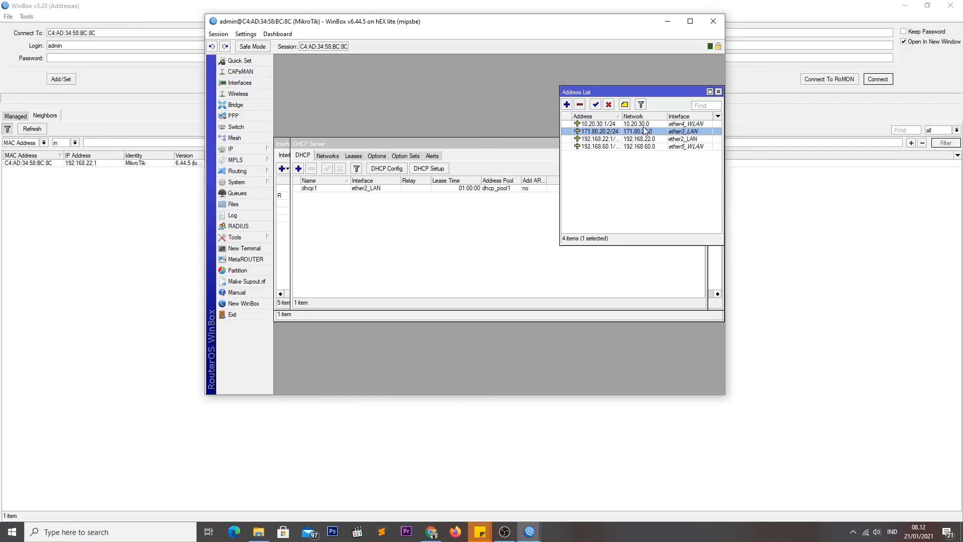
{"action": "left_click", "coordinate": [613, 124]}
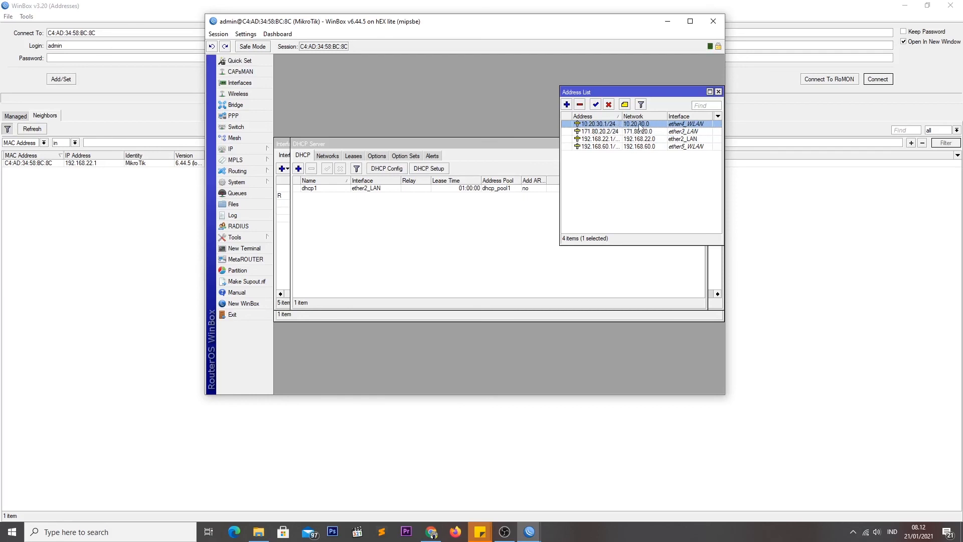